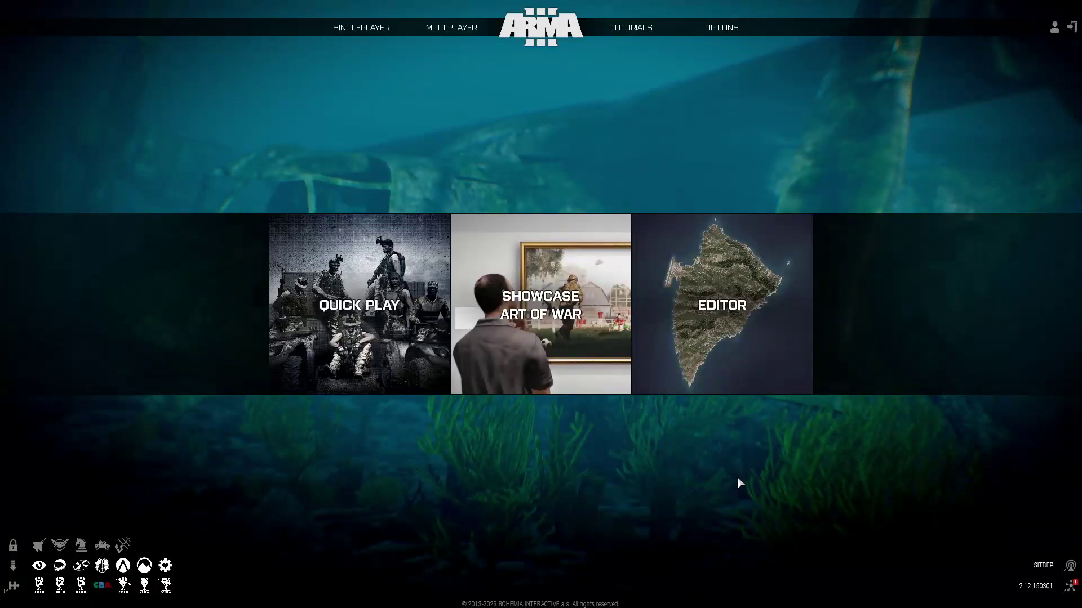
From Multiplayer > Server Browser, host a LAN server on port 2302 with 16 player slots.
mouse_move(453, 27)
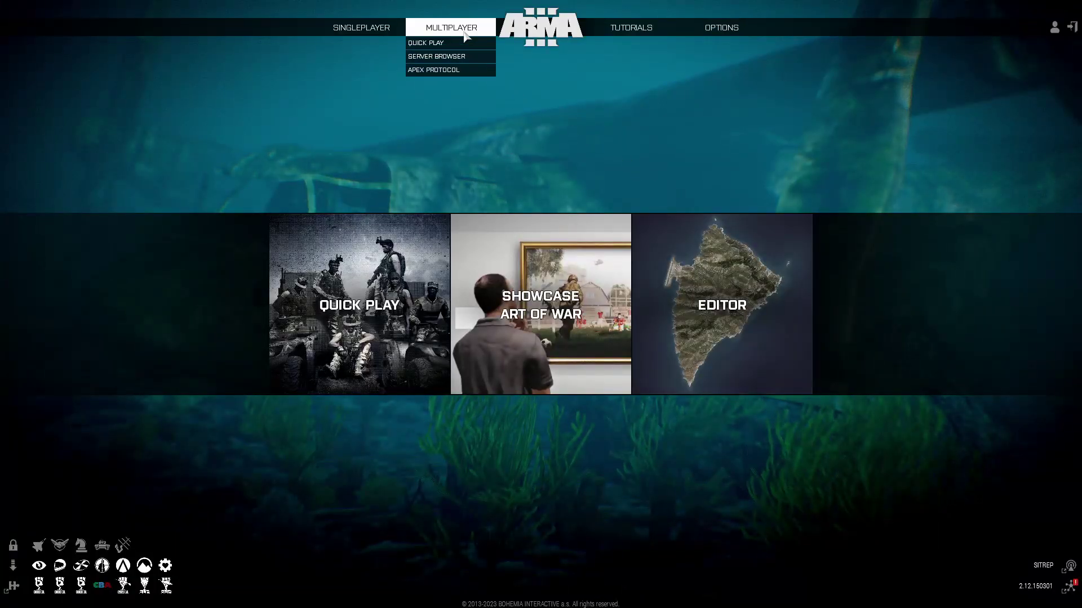
click(461, 57)
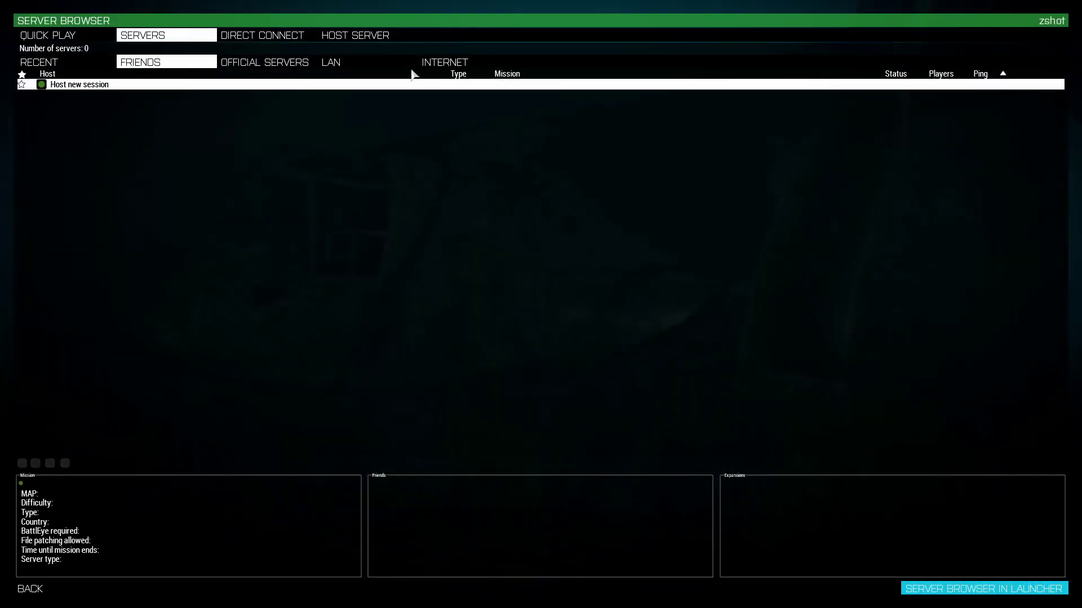
click(409, 35)
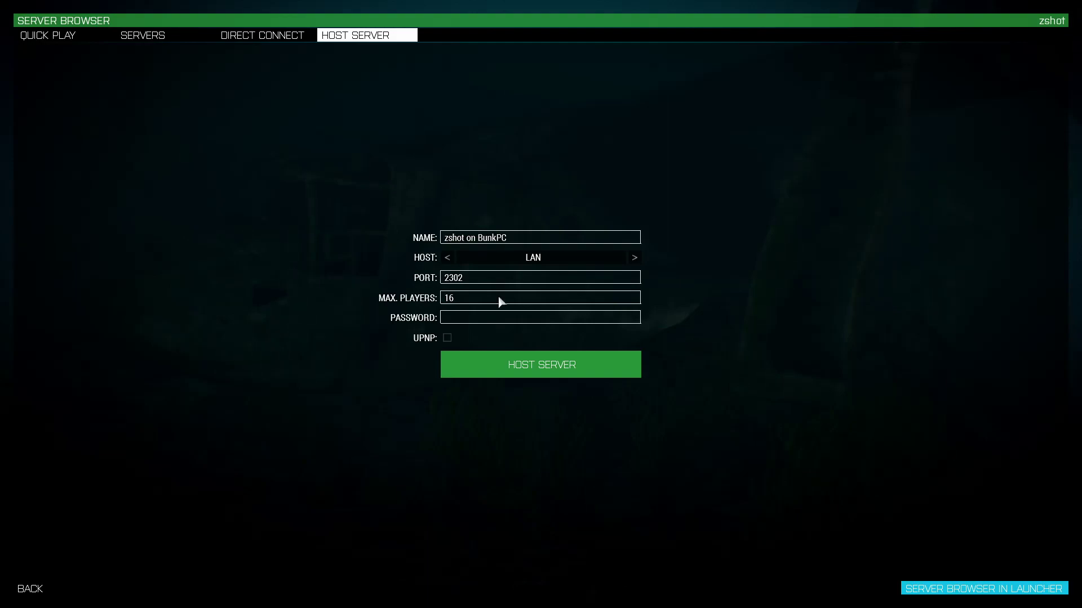
click(551, 366)
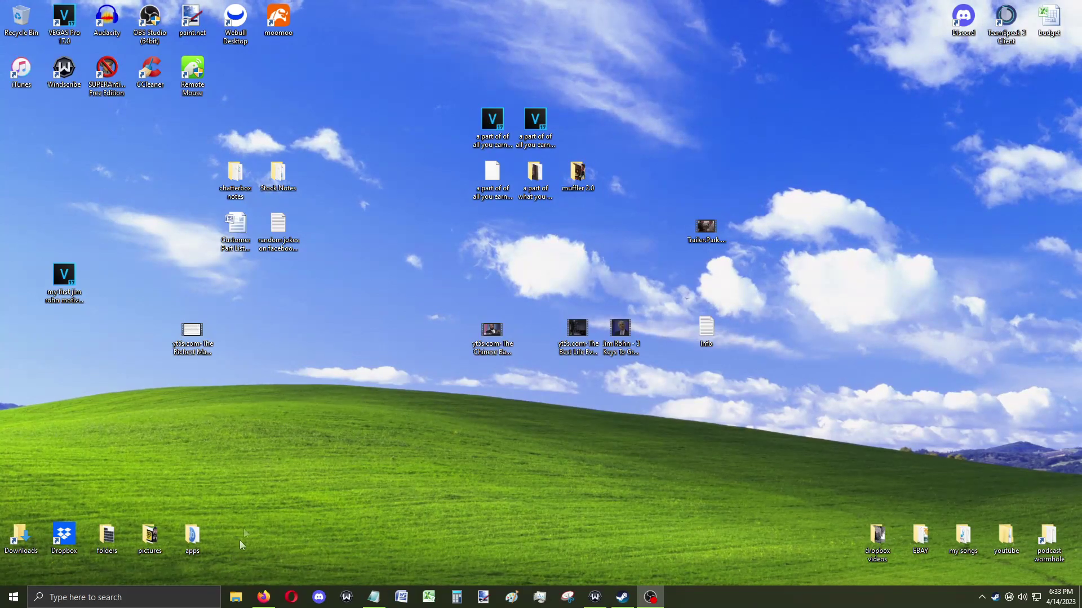
Open Command Prompt through Windows search and run ipconfig/all.
click(127, 600)
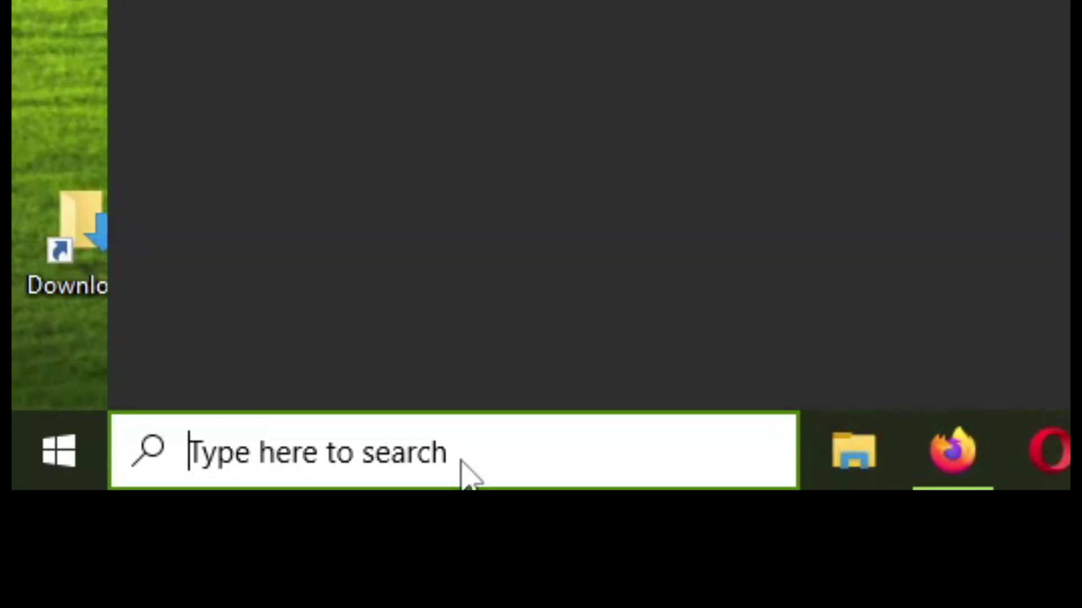
text(cmd)
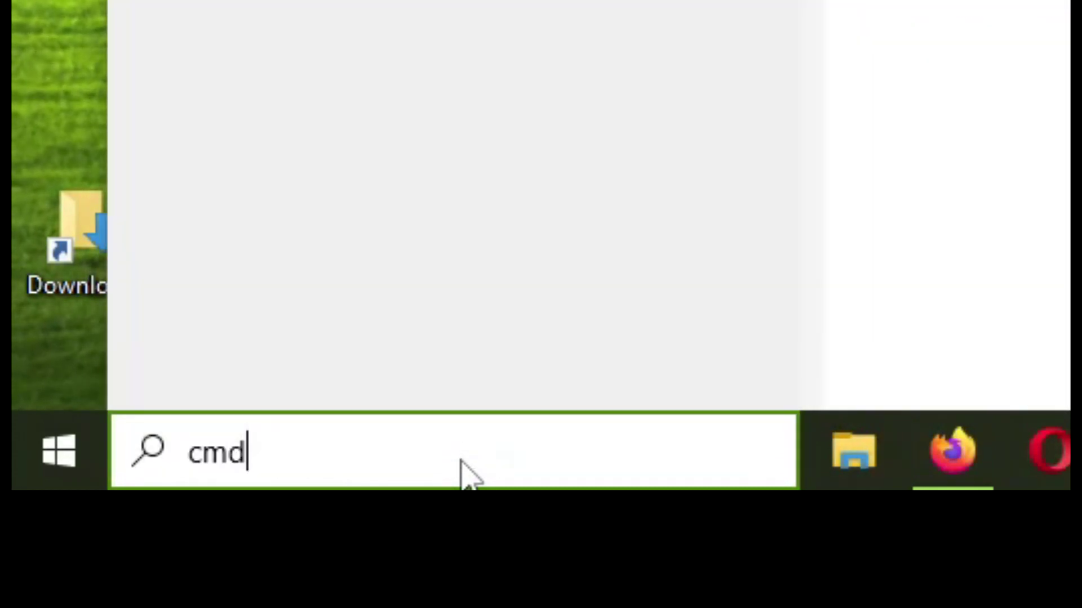
key(Return)
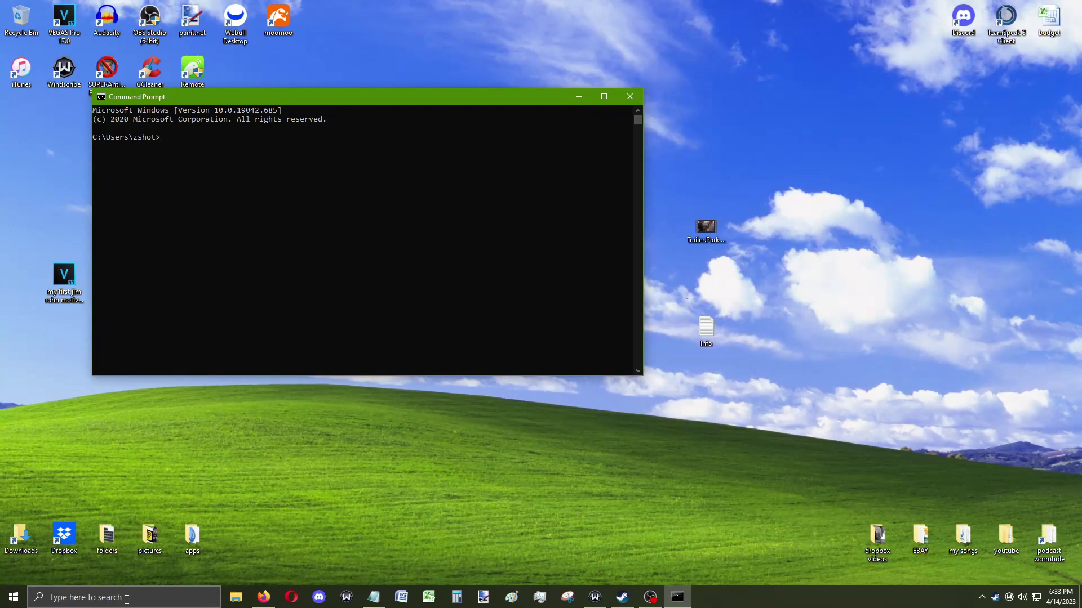
text(ipconfig)
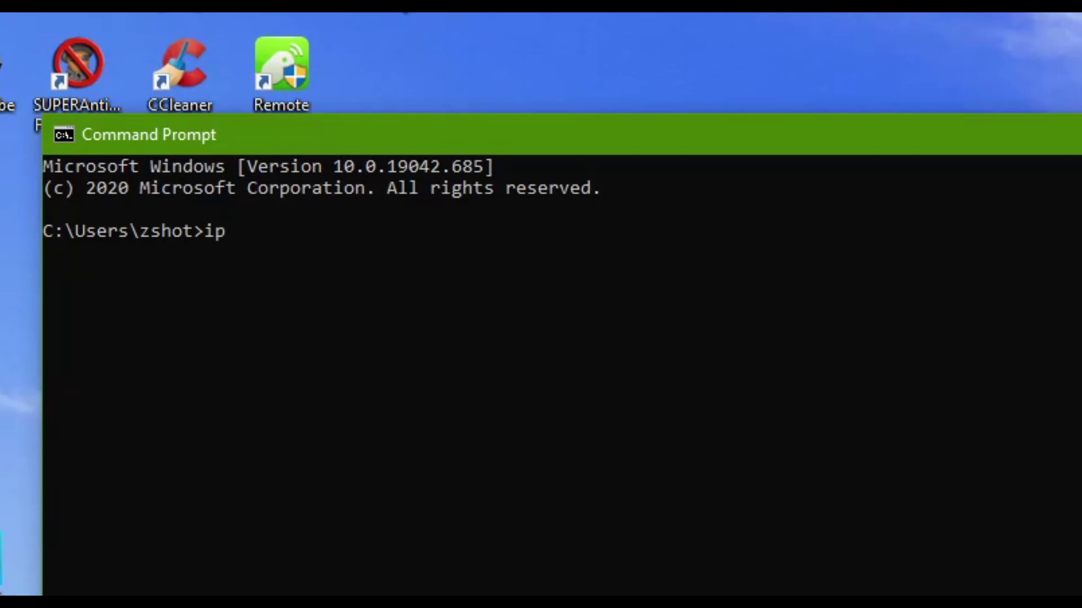
text(/all)
key(Return)
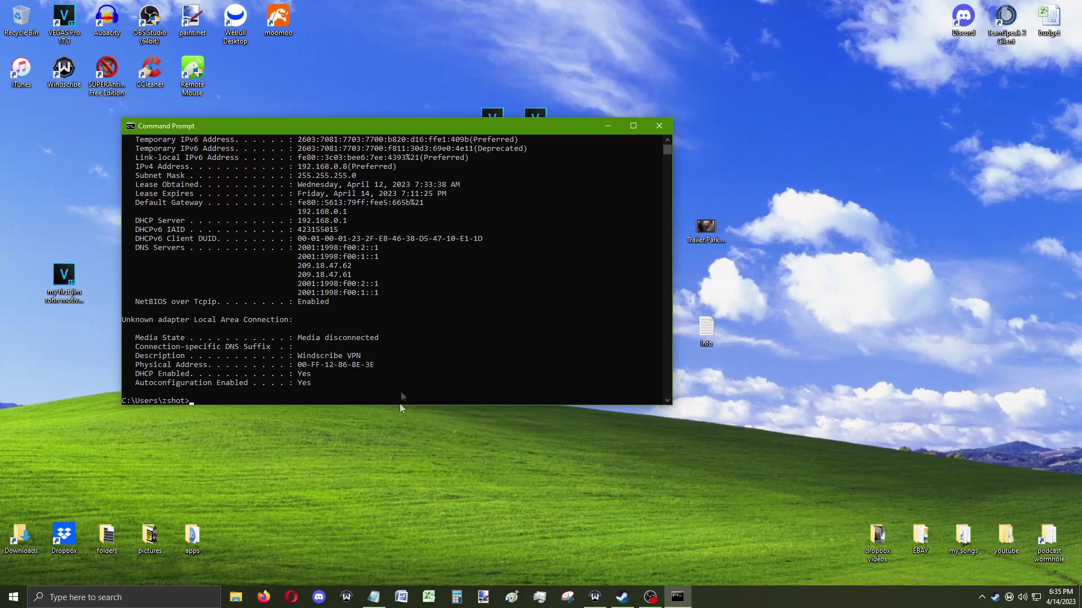
Select the PC's IPv4 address 192.168.0.8 in the ipconfig output.
scroll(260, 253, up, 5)
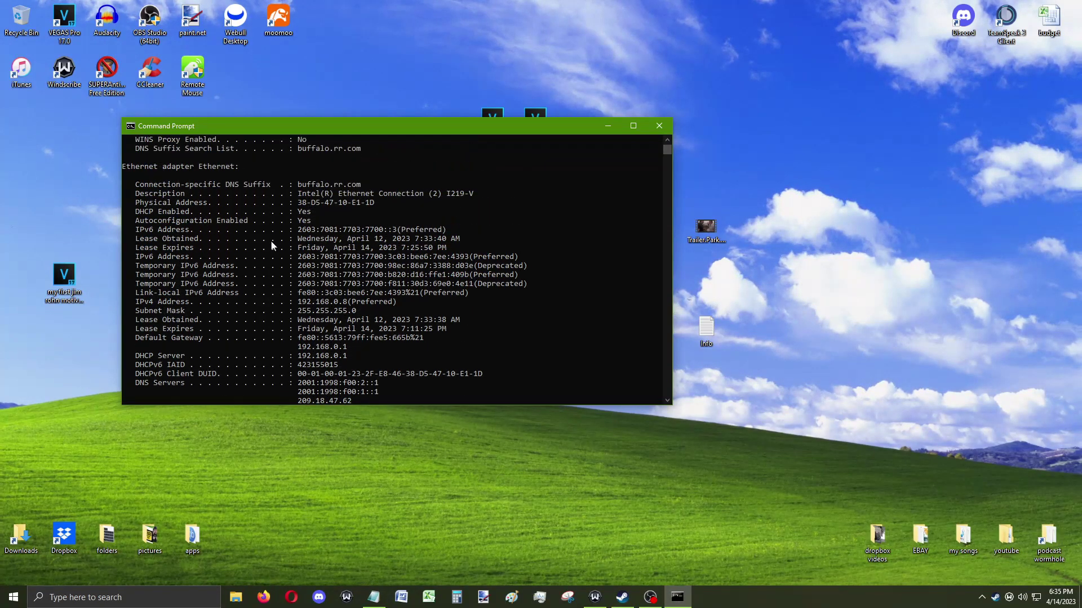
scroll(259, 237, up, 3)
scroll(340, 200, down, 4)
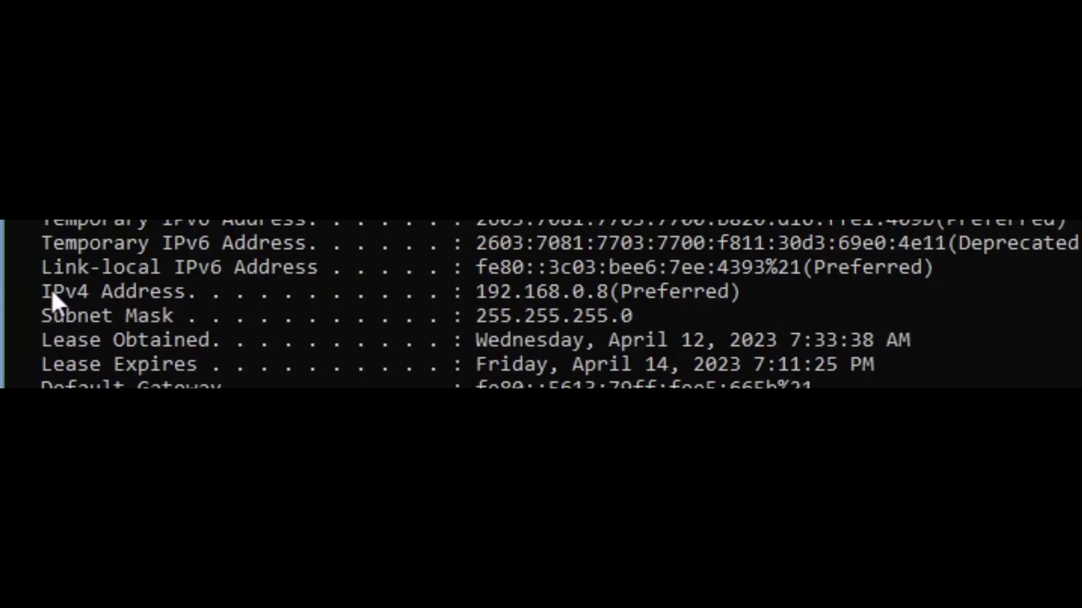
drag(136, 275, 353, 275)
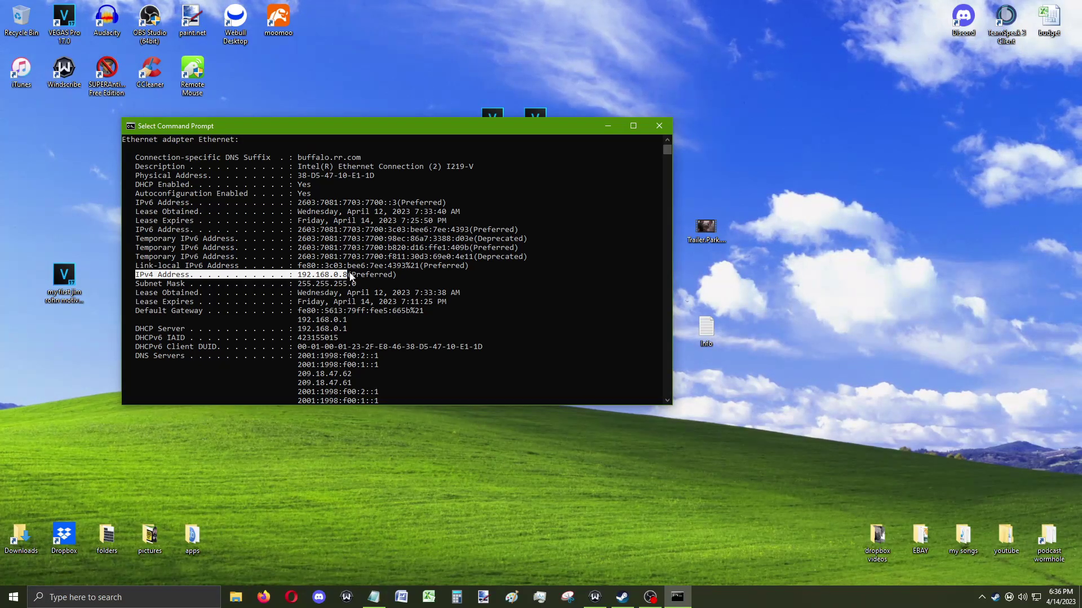
Copy the default gateway address 192.168.0.1 and switch to Firefox.
scroll(350, 276, down, 4)
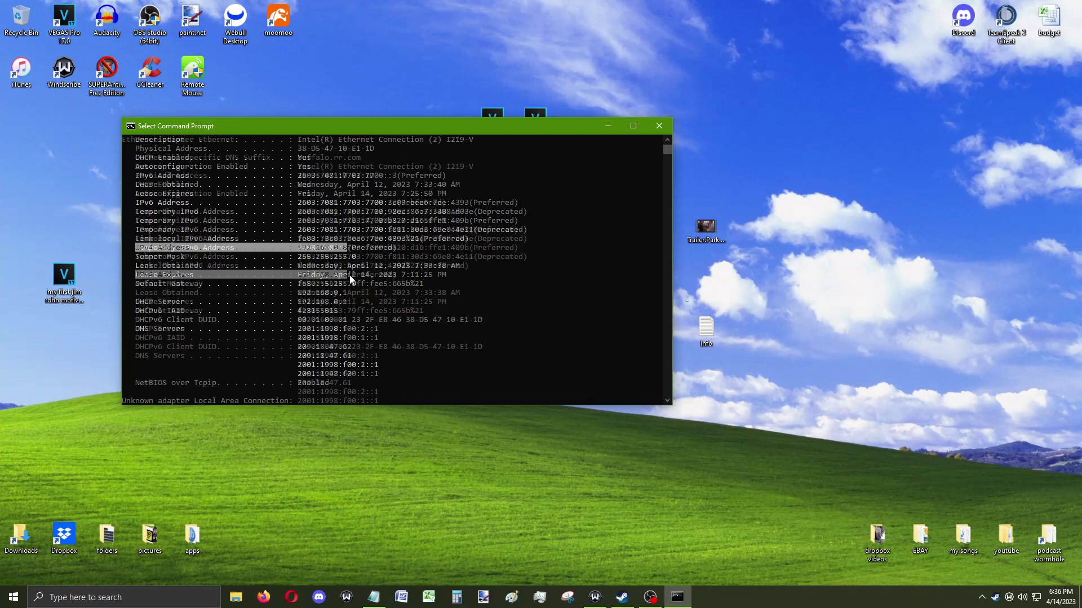
scroll(350, 275, down, 2)
scroll(349, 276, up, 4)
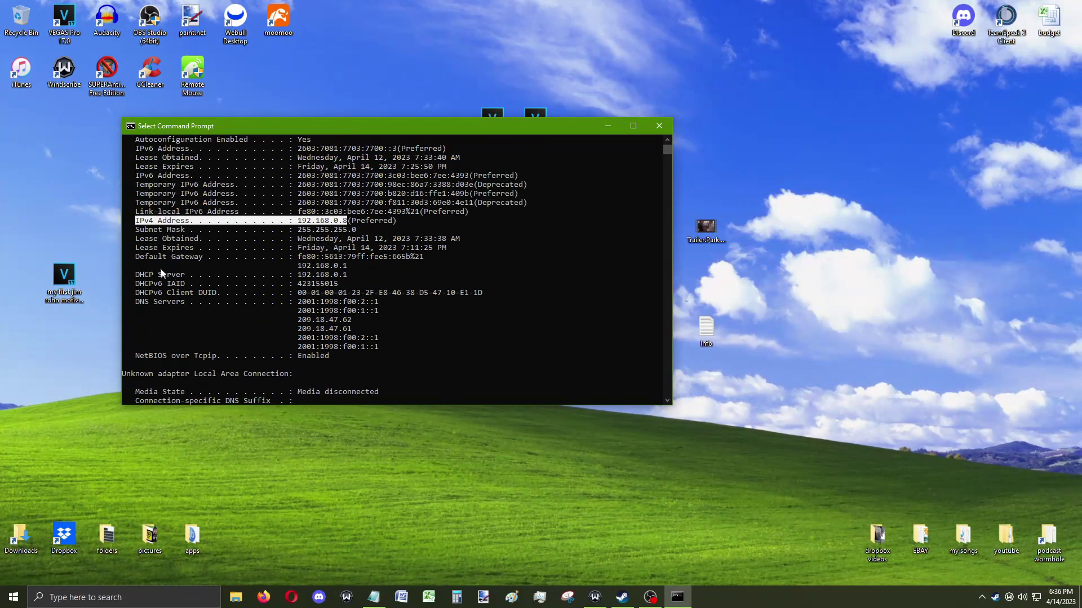
drag(294, 266, 346, 267)
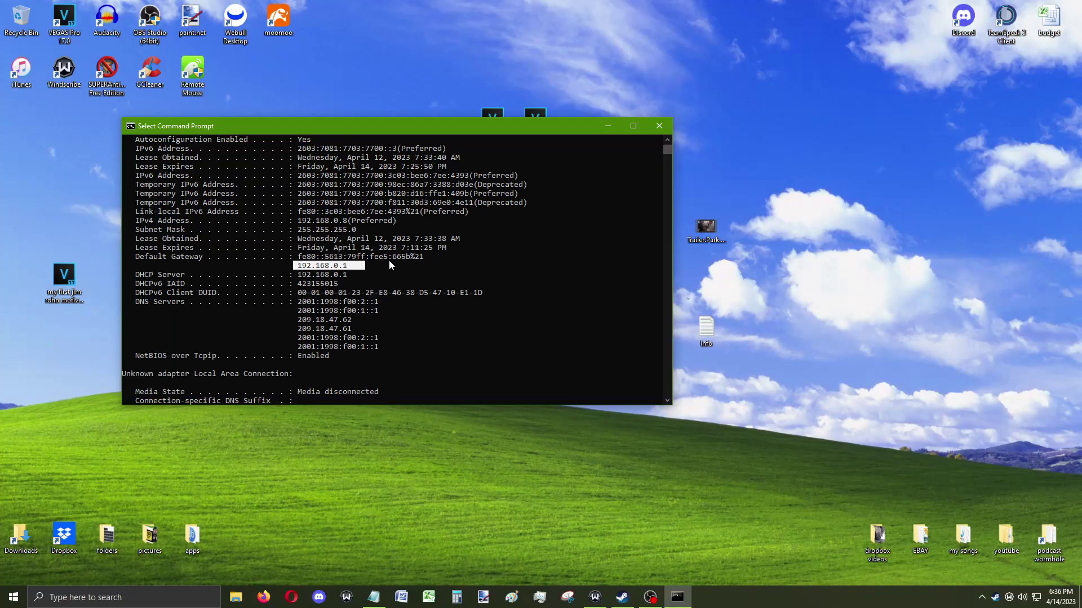
right_click(438, 279)
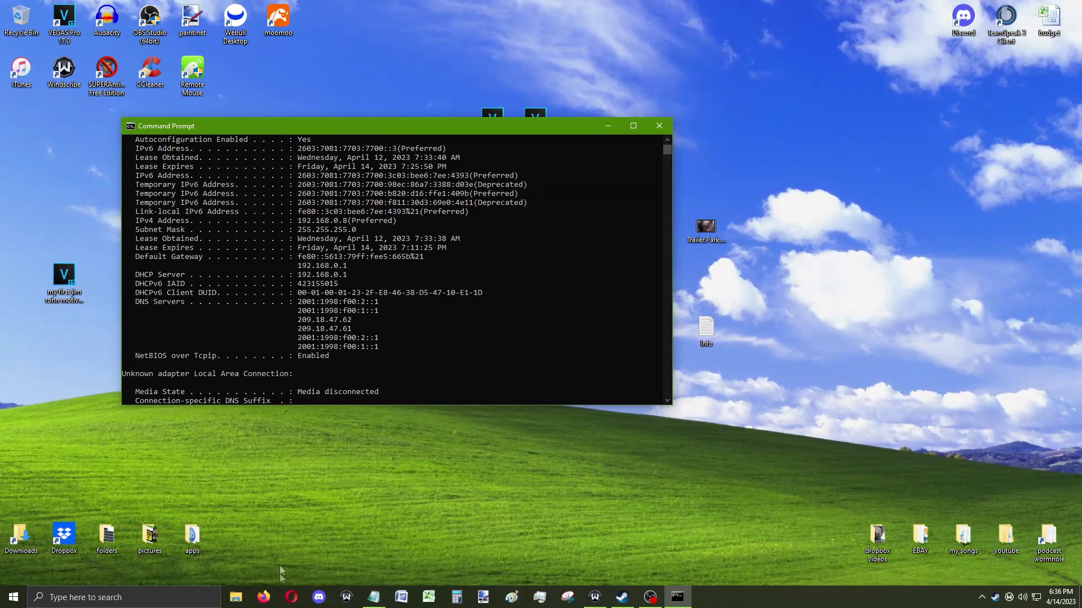
click(268, 597)
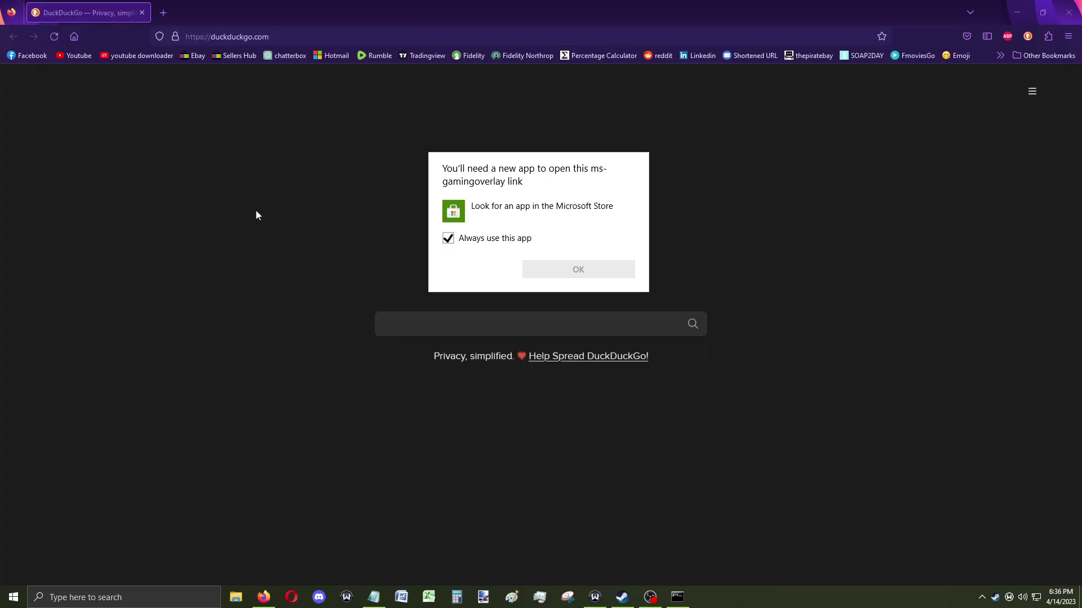
Dismiss the app prompt and load 192.168.0.1 by pasting it into the address bar.
click(283, 194)
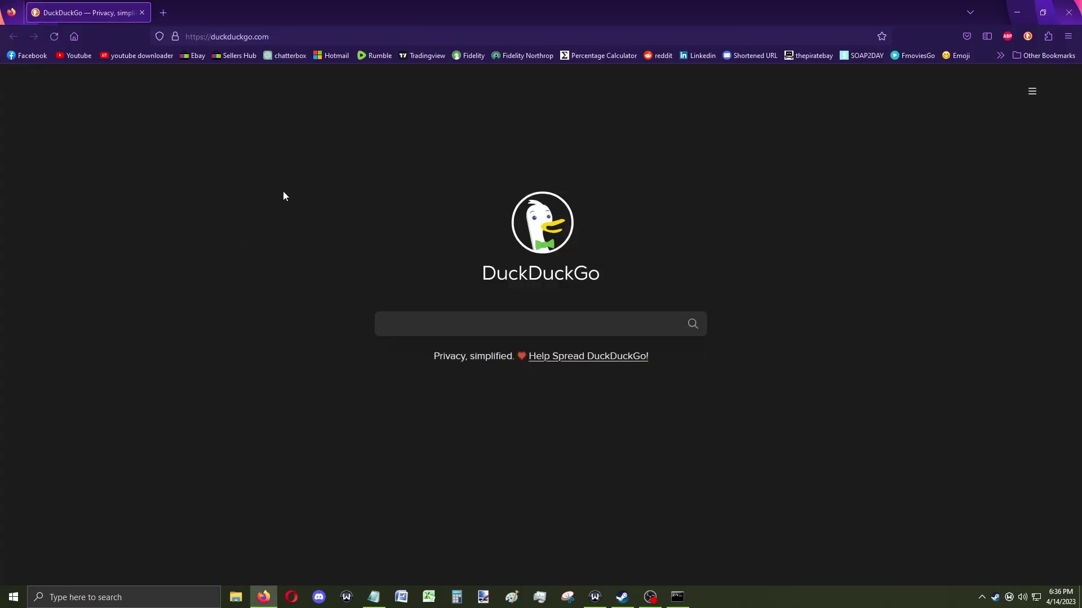
click(279, 36)
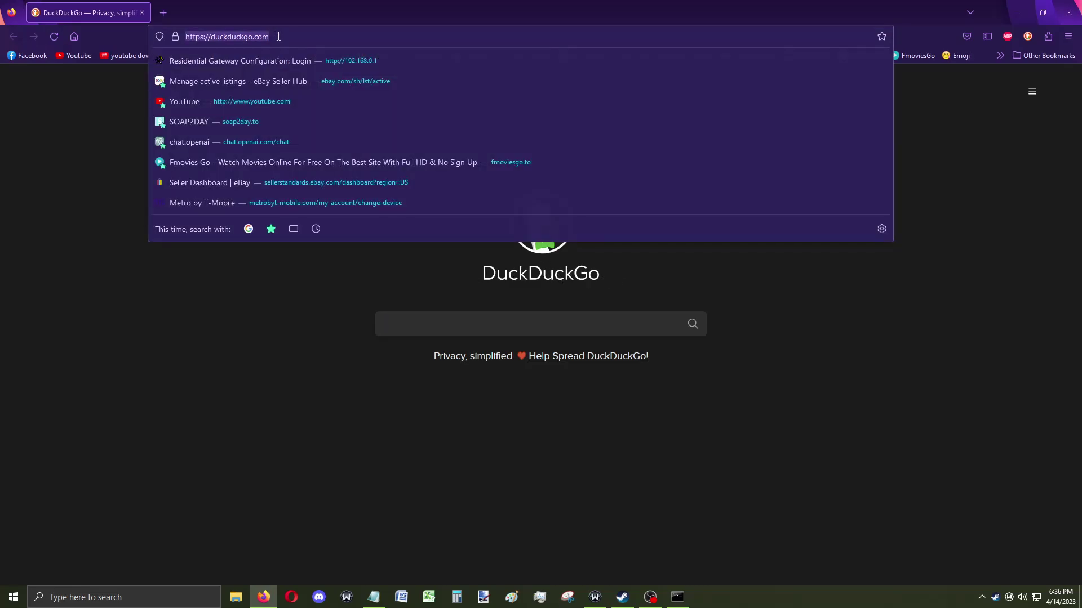
text(192.168.0.1)
key(ctrl+b)
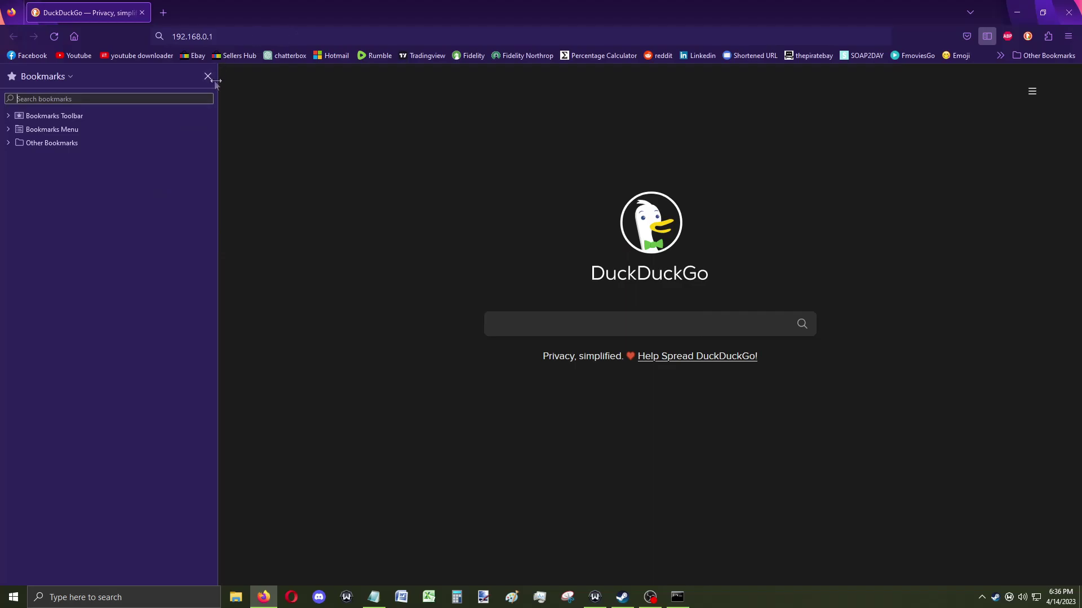
click(207, 77)
click(233, 41)
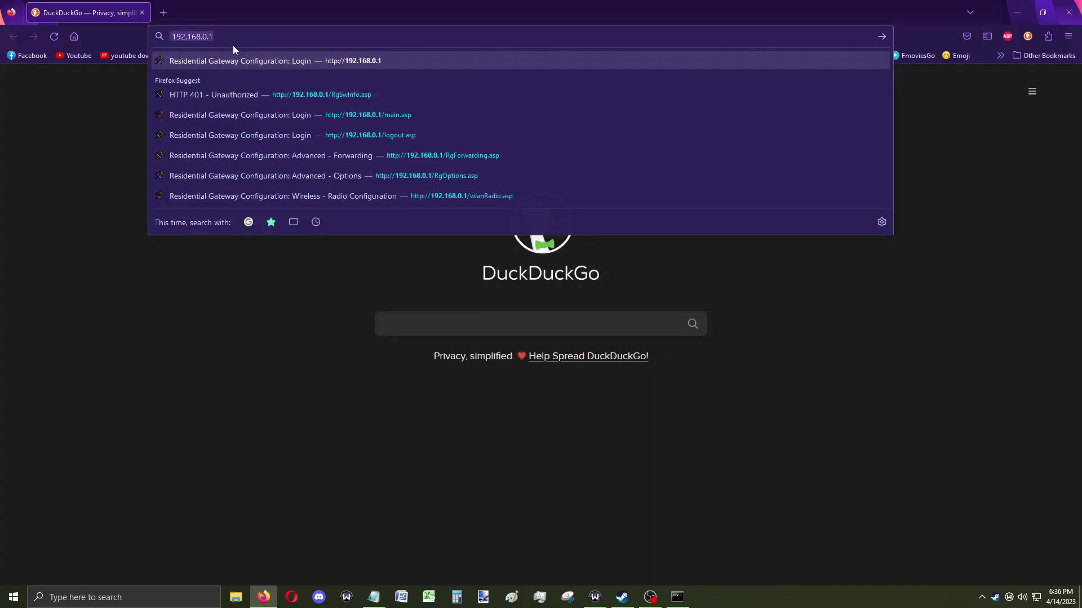
key(Return)
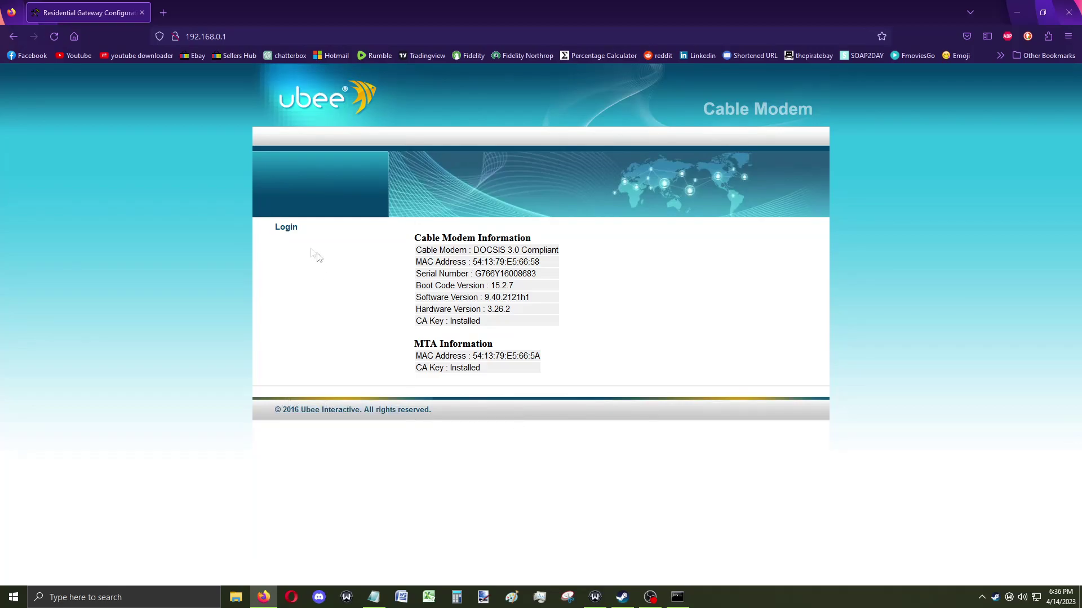
Log in to the Ubee gateway with username admin and the router password.
click(288, 228)
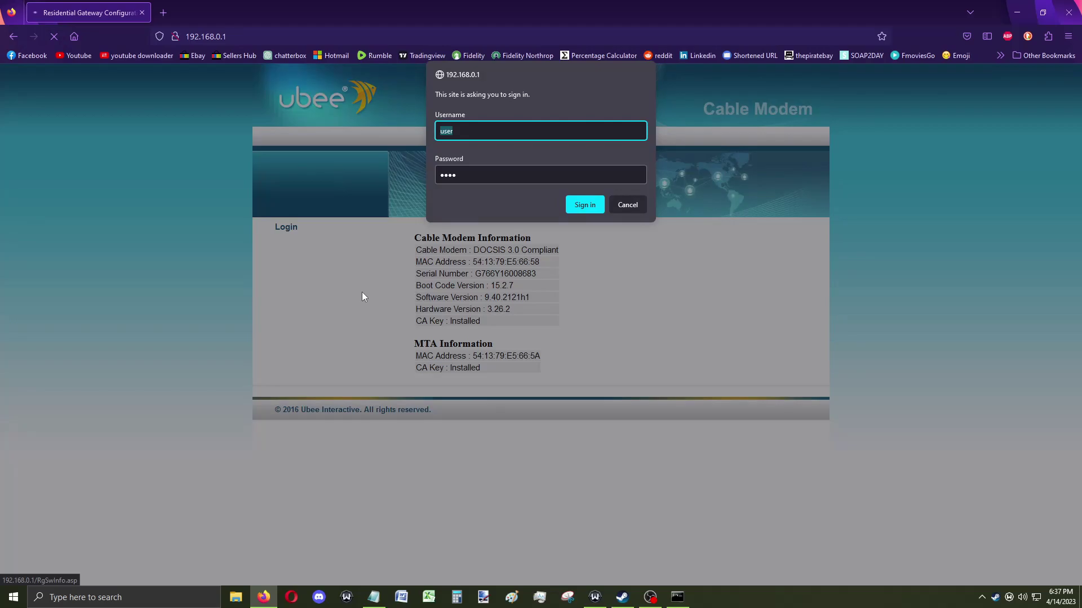
text(admin)
key(Tab)
text(**********)
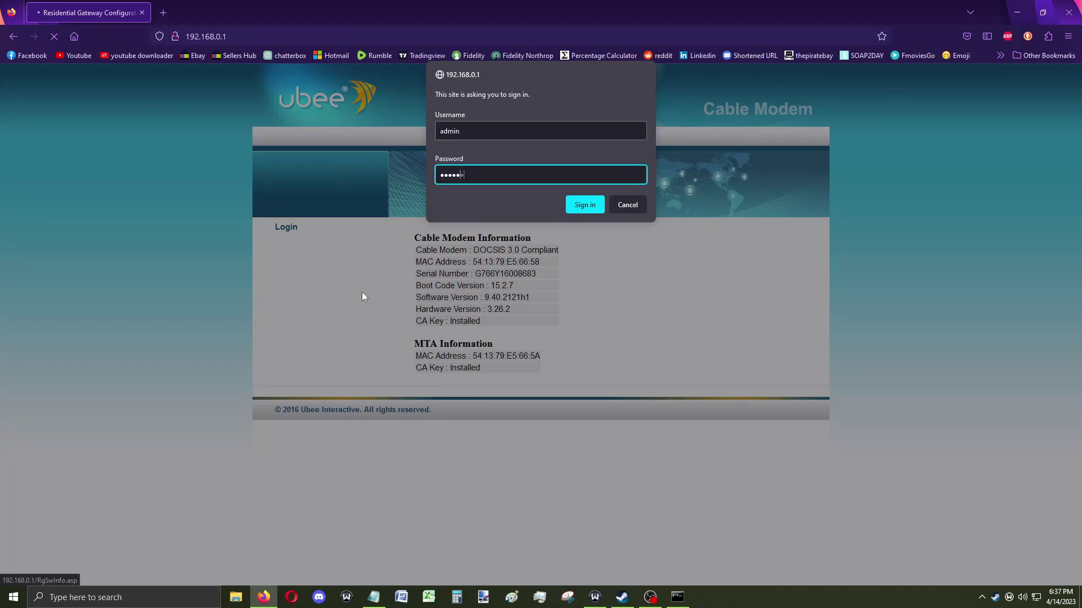
key(Return)
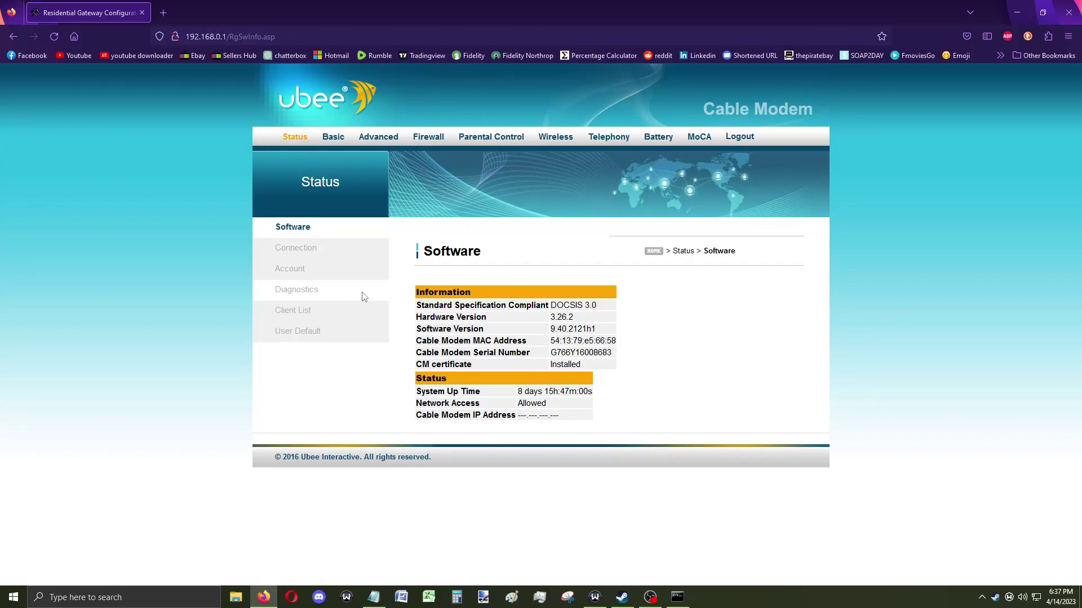
Go to Advanced > Forwarding and remove the existing Arma 3 forwarding rule.
click(429, 138)
click(391, 137)
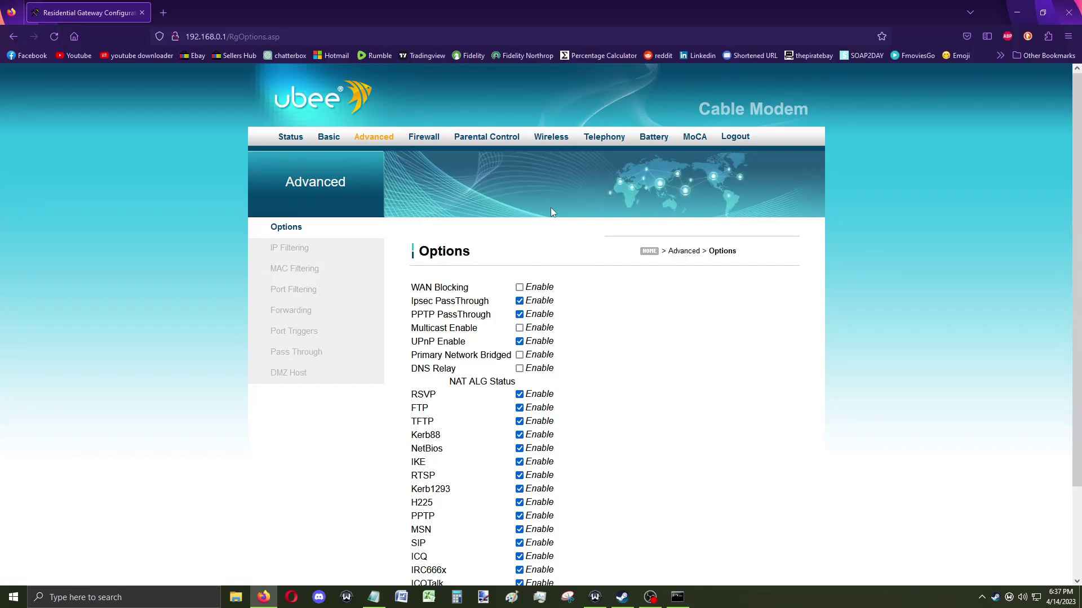
click(302, 313)
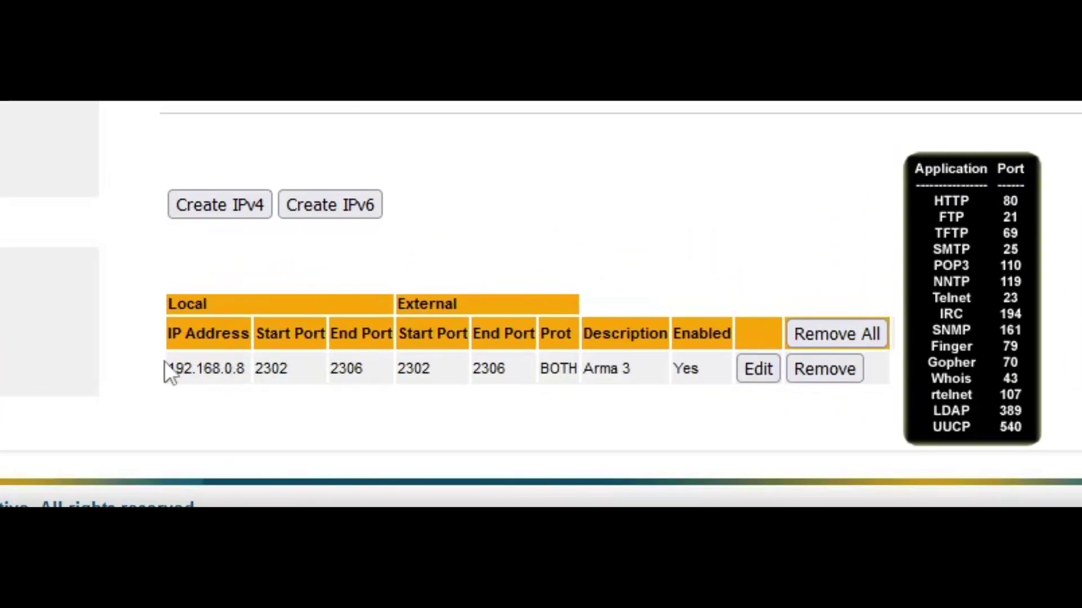
drag(275, 370, 635, 372)
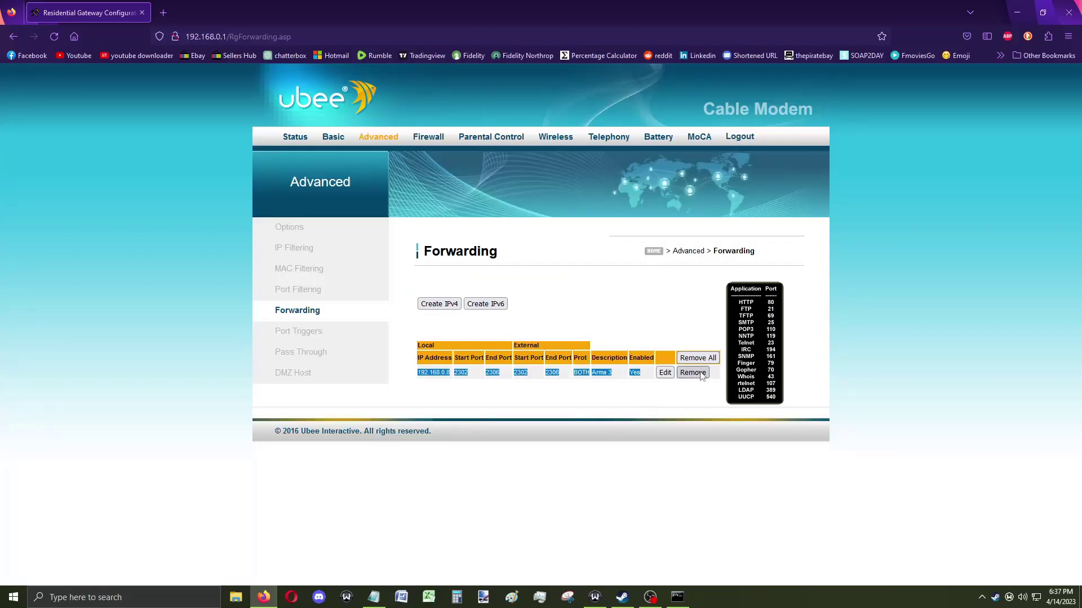
click(845, 371)
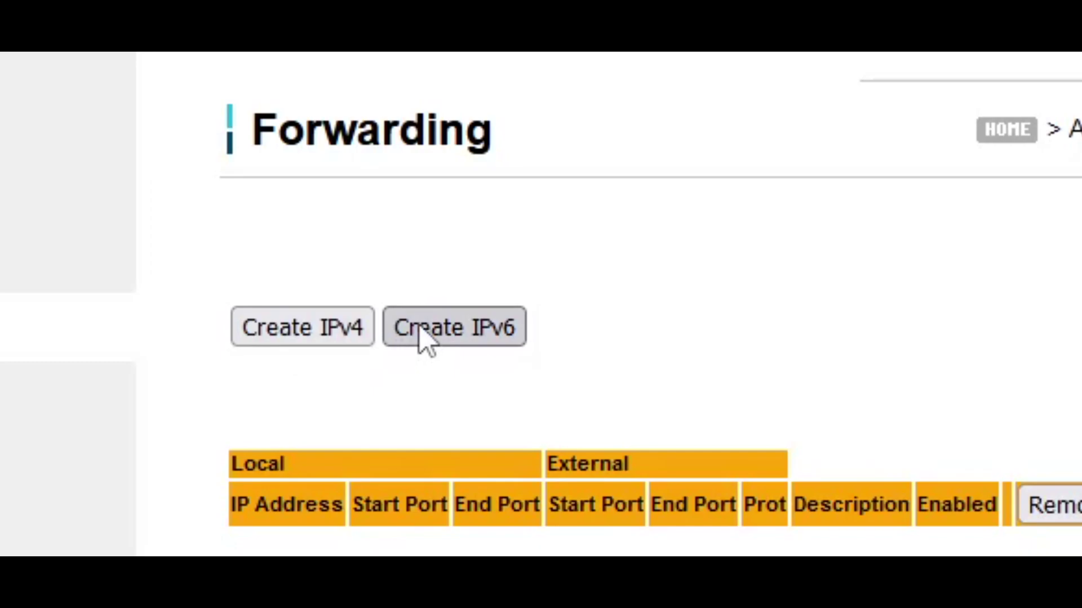
click(328, 345)
In a new IPv4 forwarding rule form, replace the Local IP 0.0.0.0 with 192.168.0.8.
double_click(536, 294)
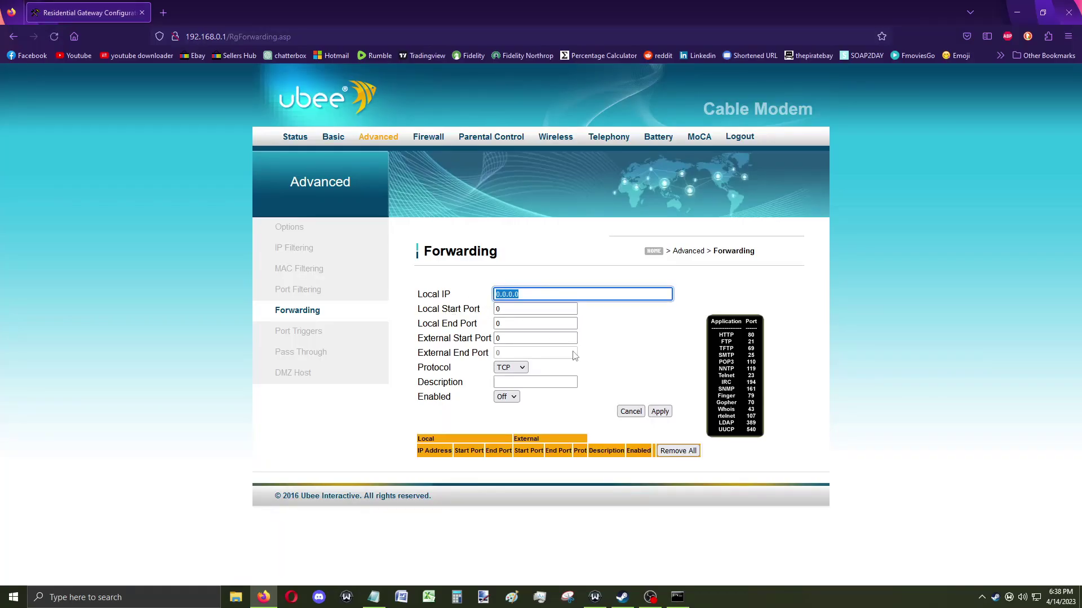
text(192.)
key(Return)
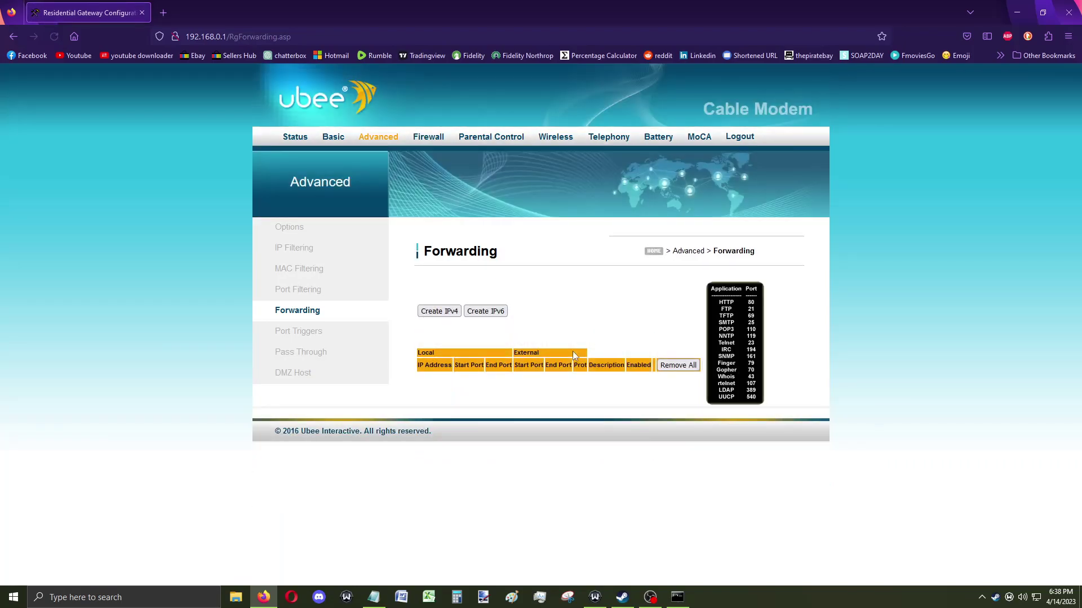
click(445, 312)
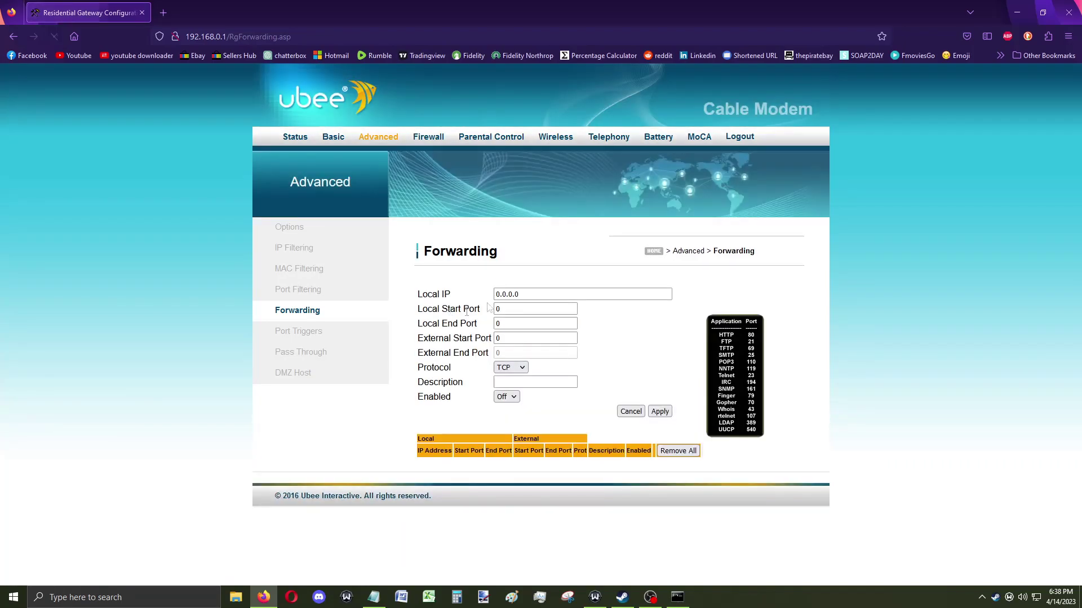
click(540, 294)
triple_click(525, 294)
text(1)
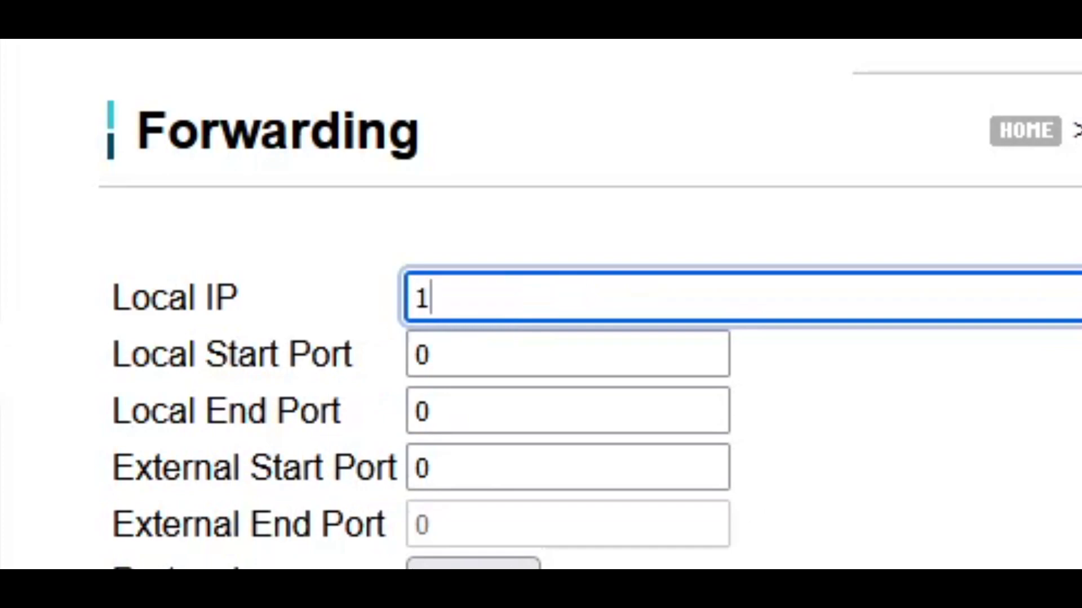
text(92.168.)
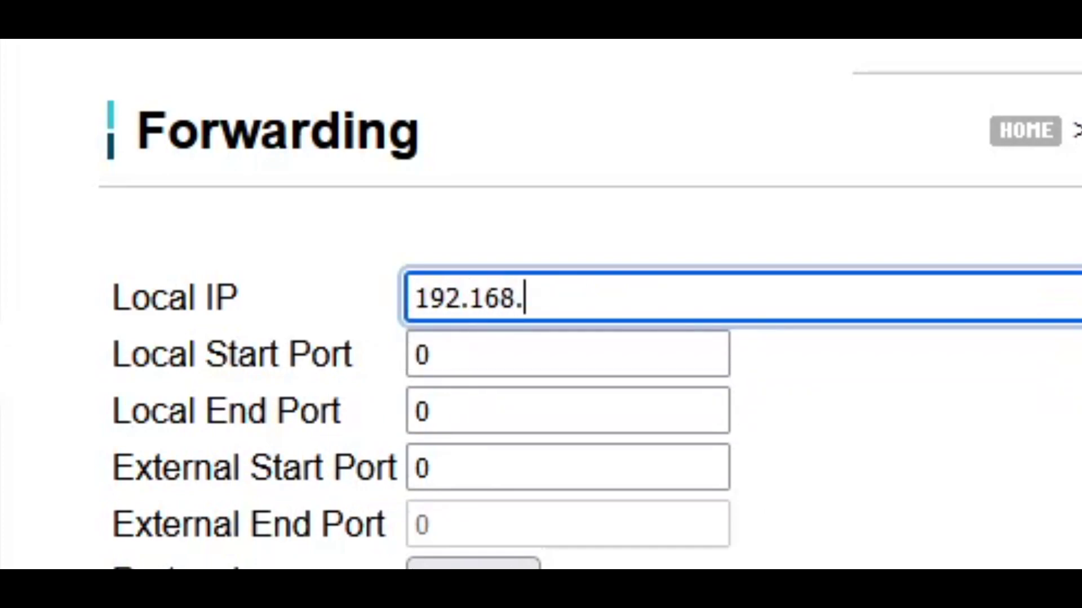
text(0.8)
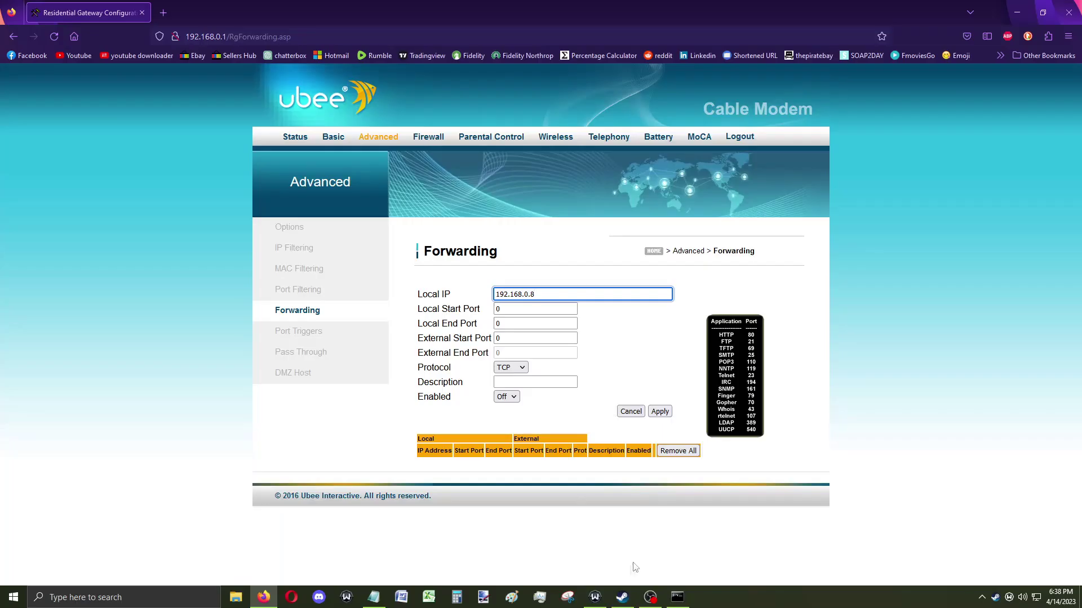
Confirm 192.168.0.8 against the ipconfig output, then select the Local Start Port value.
click(677, 598)
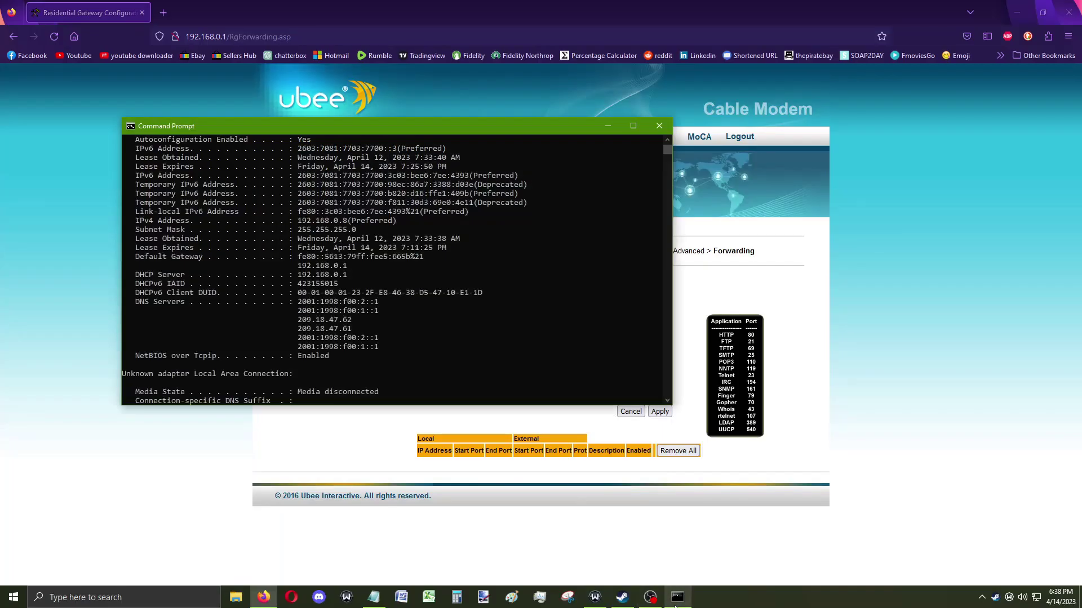
scroll(230, 249, up, 2)
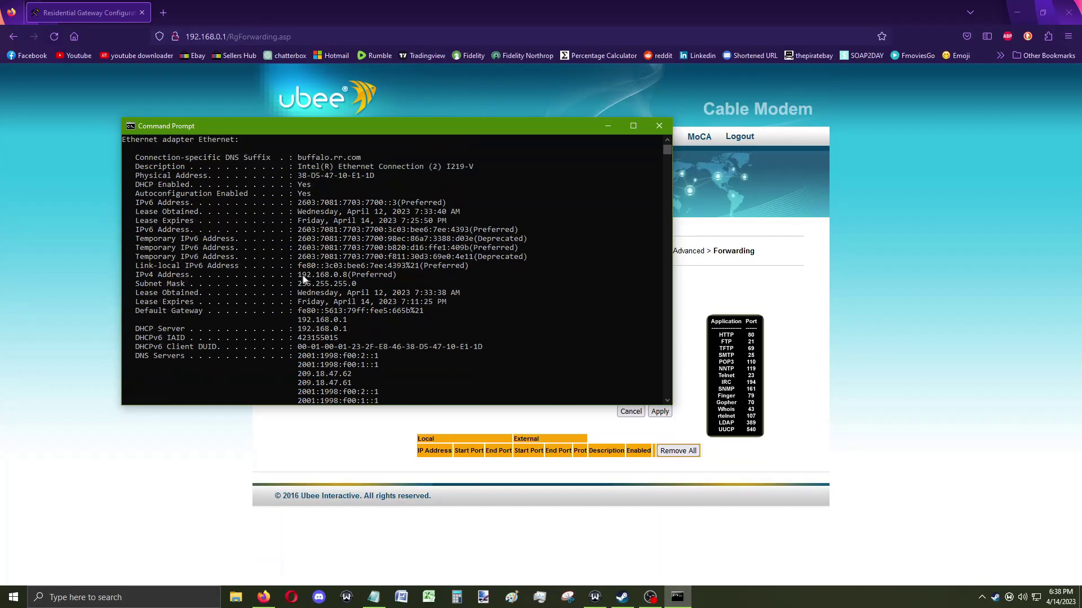
drag(300, 276, 376, 285)
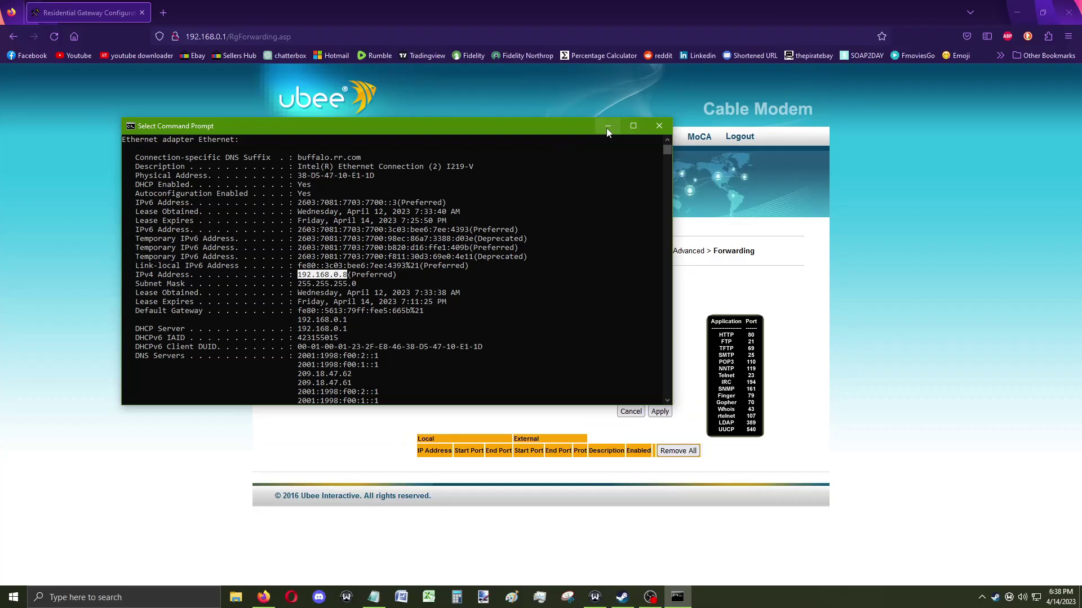
click(606, 127)
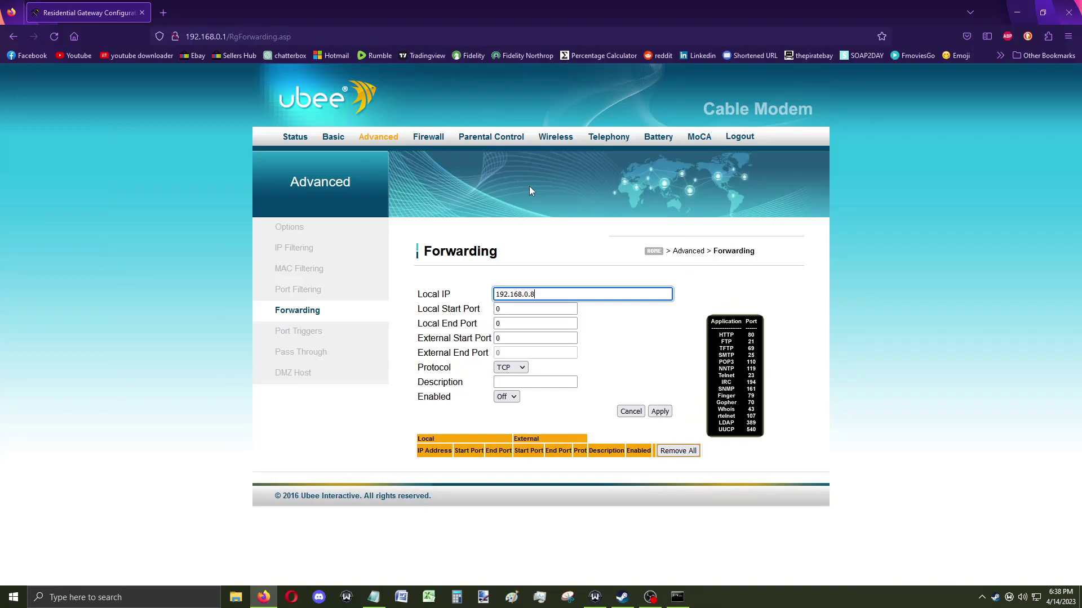
double_click(557, 311)
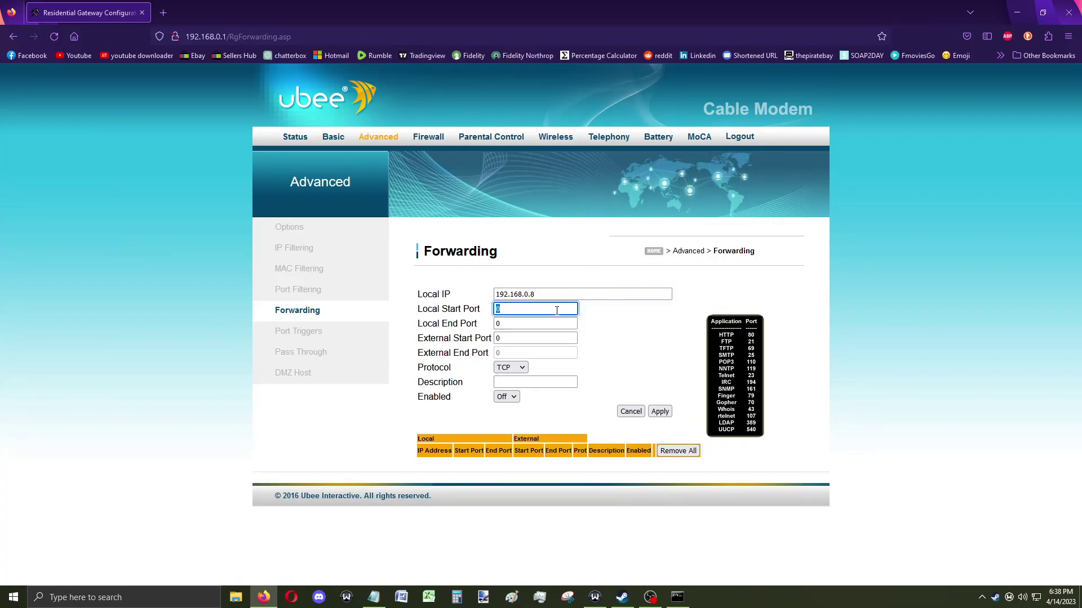
click(163, 8)
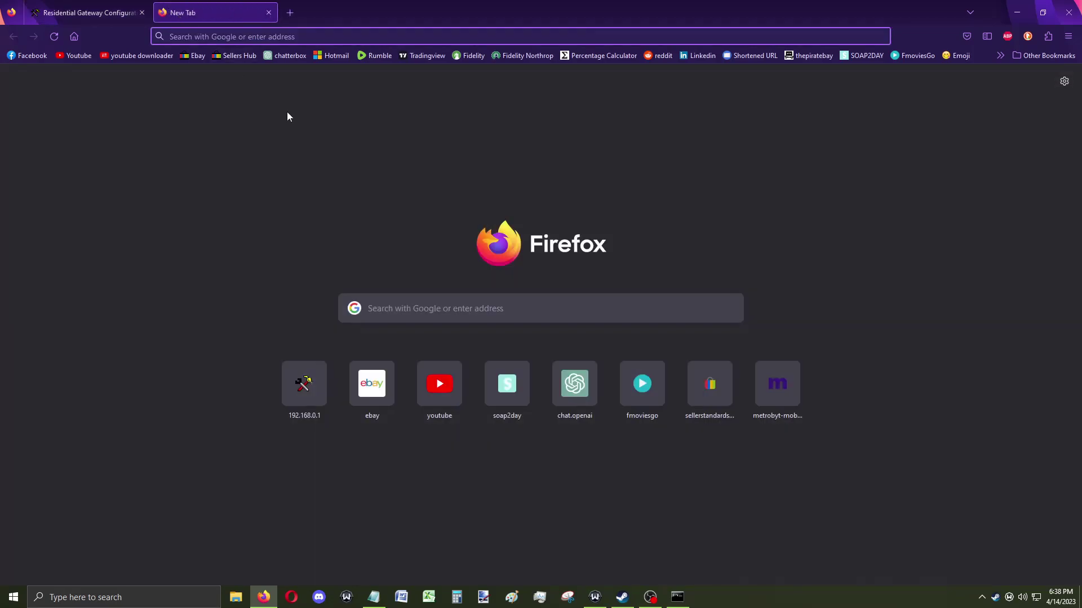
Search Google for 'arma 3 server ports' and note 2302-2306 UDP and 2345 TCP.
text(arma)
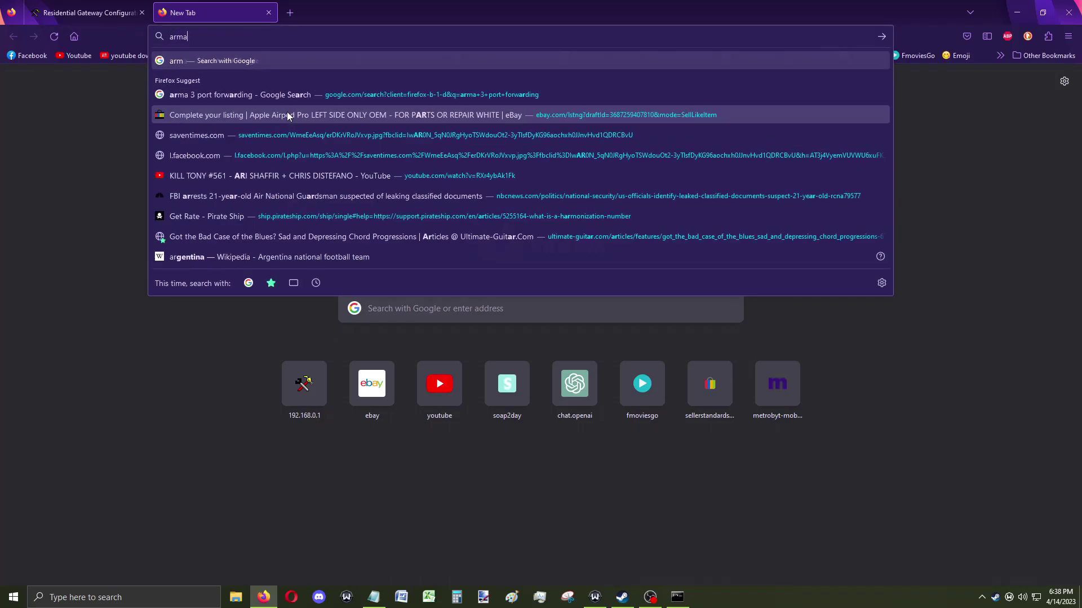
text( 3 server ports)
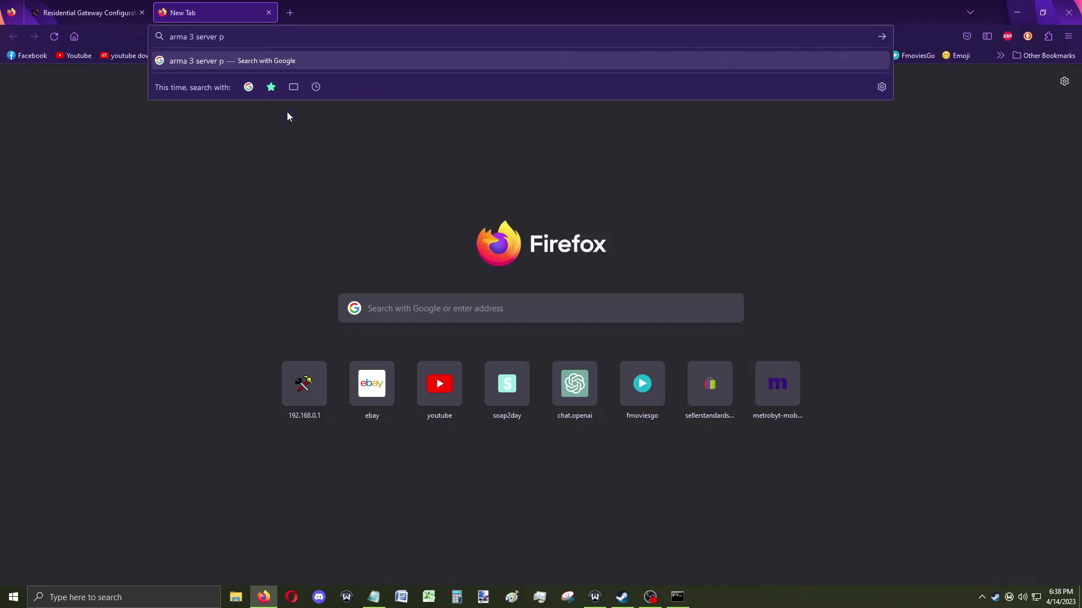
key(Return)
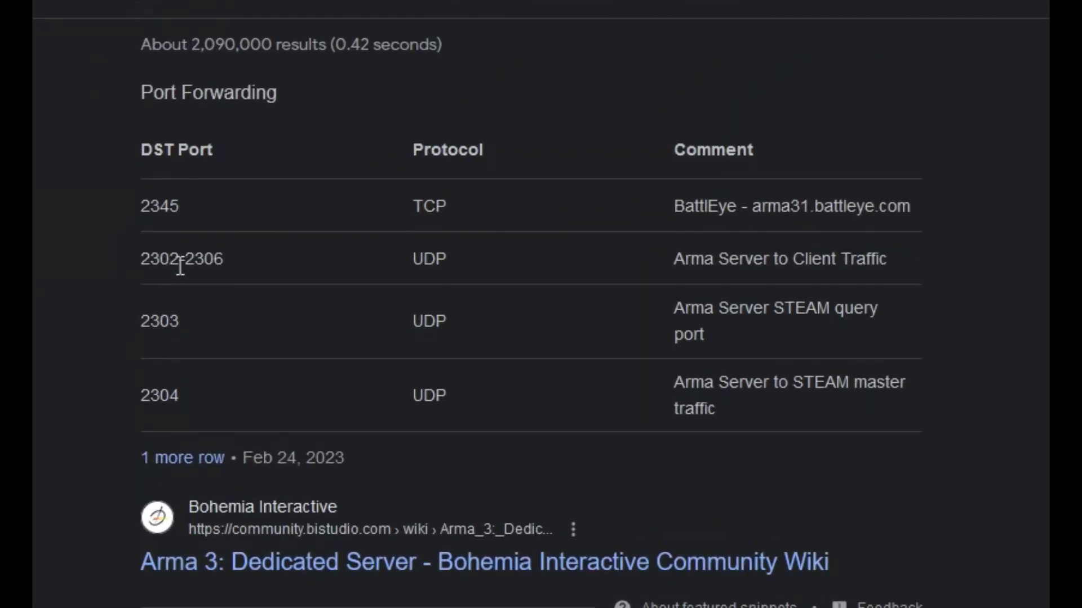
drag(185, 258, 941, 259)
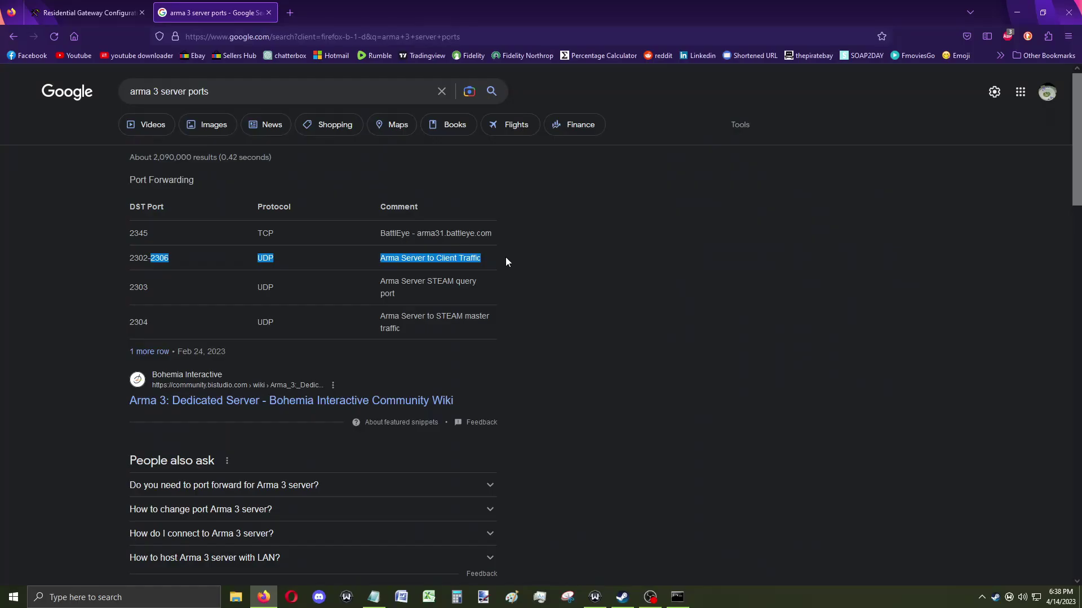
drag(290, 233, 229, 233)
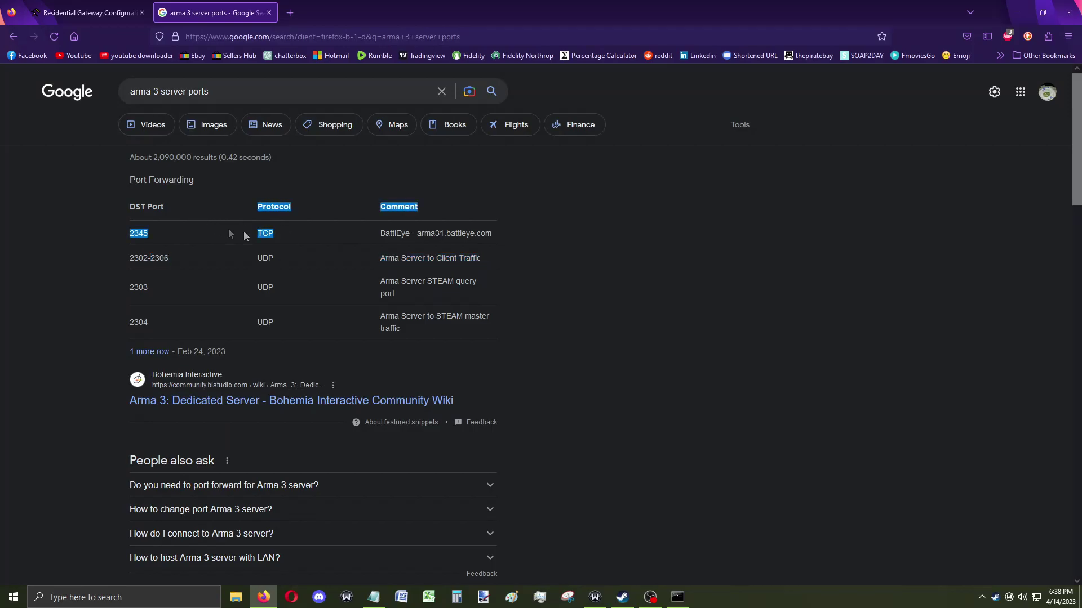
drag(128, 258, 215, 262)
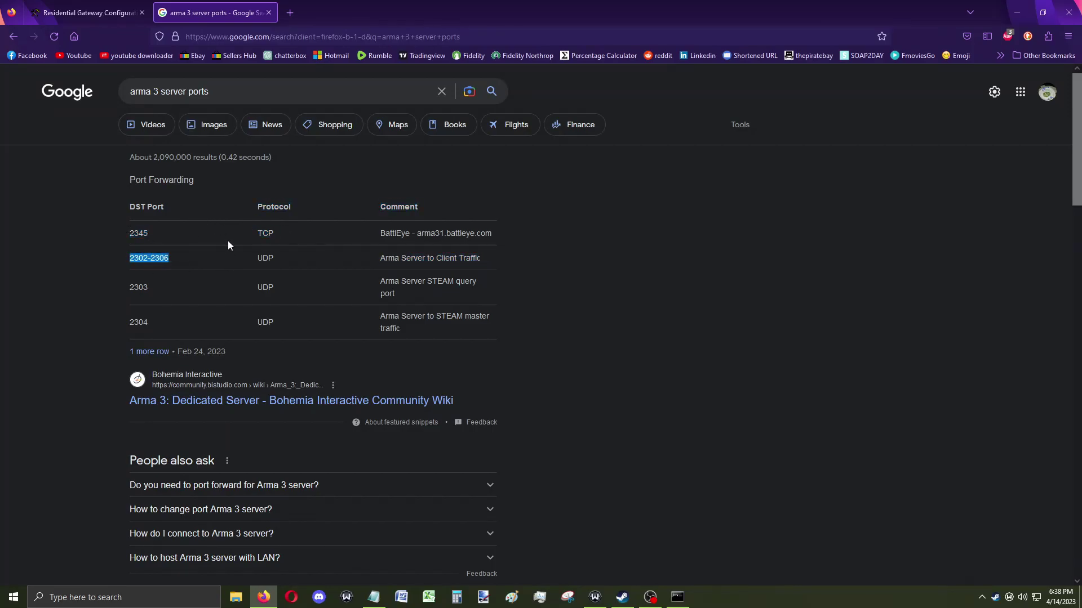
click(91, 11)
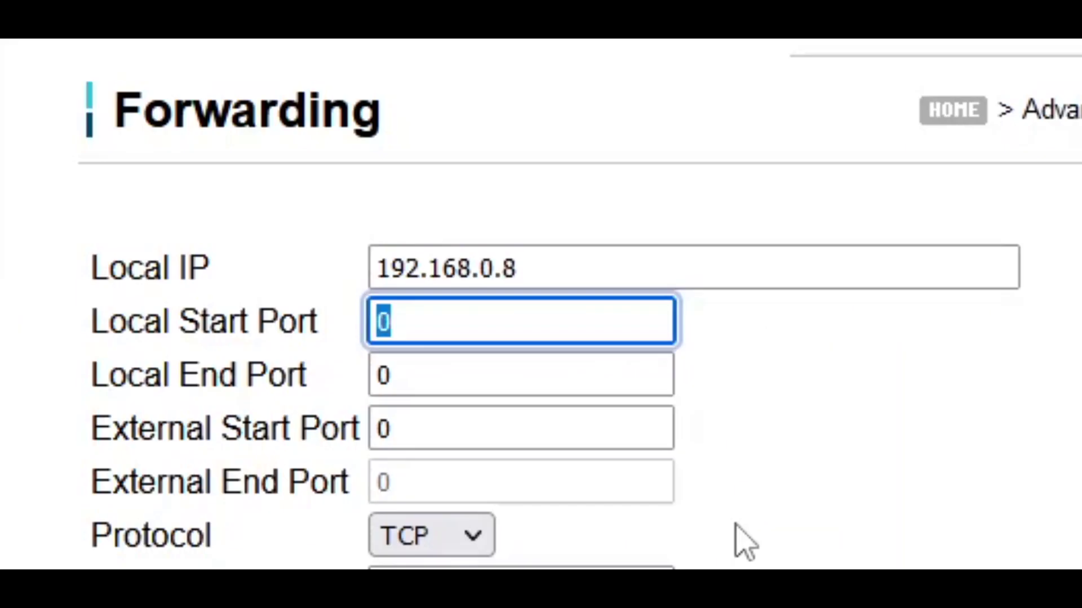
Set the rule's local ports to 2302–2306 and the protocol to BOTH.
text(2302)
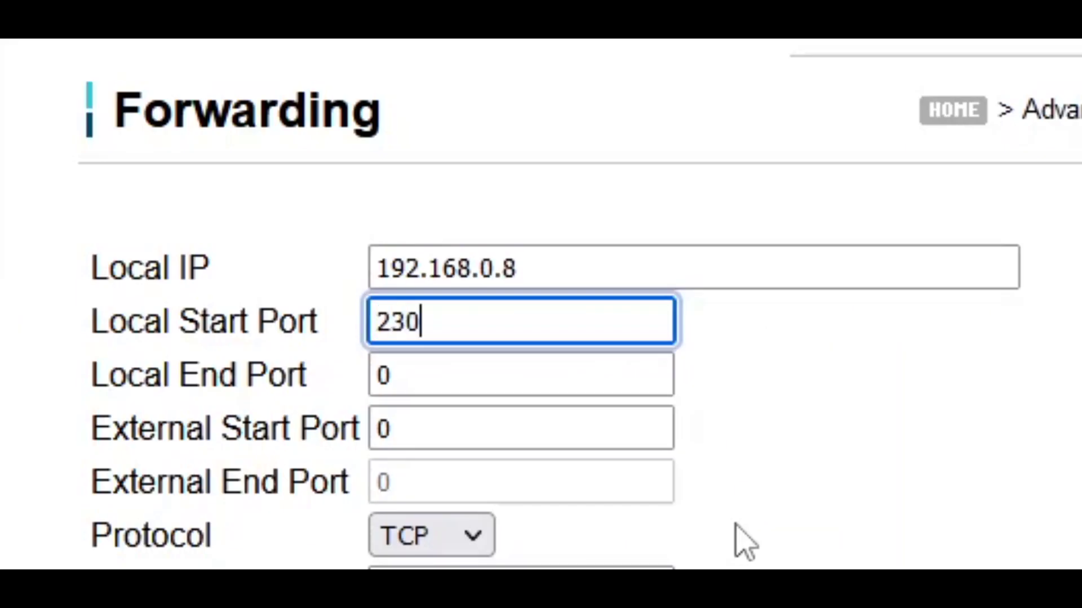
key(Tab)
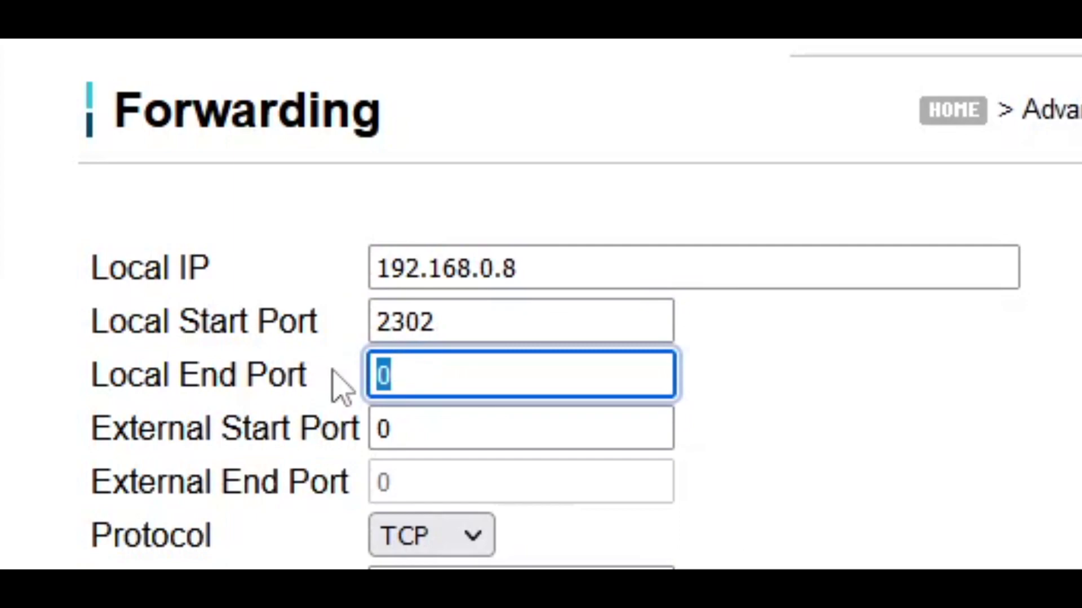
text(2306)
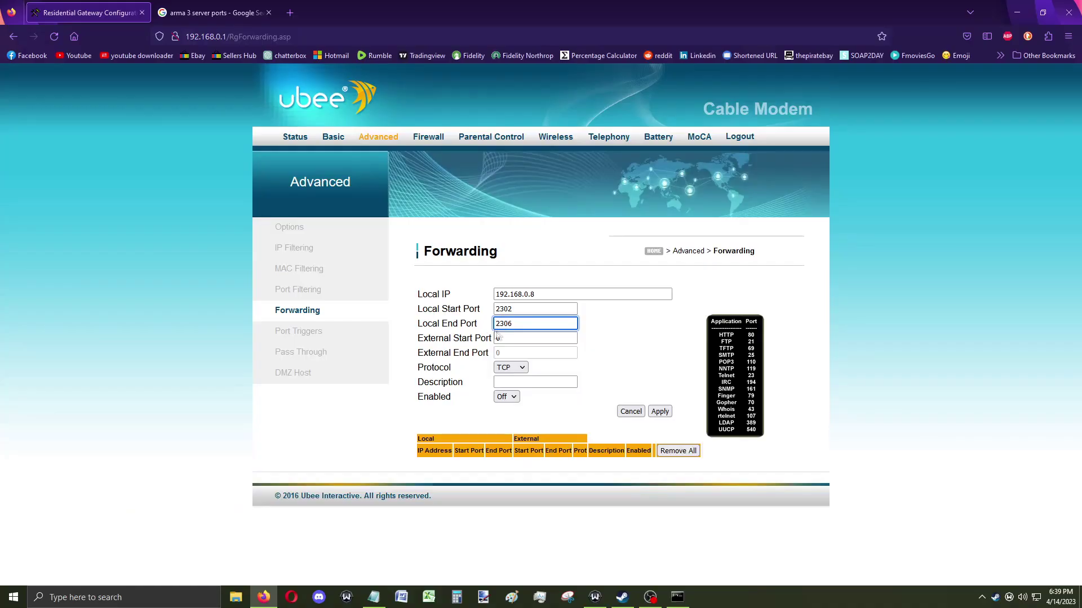
click(455, 425)
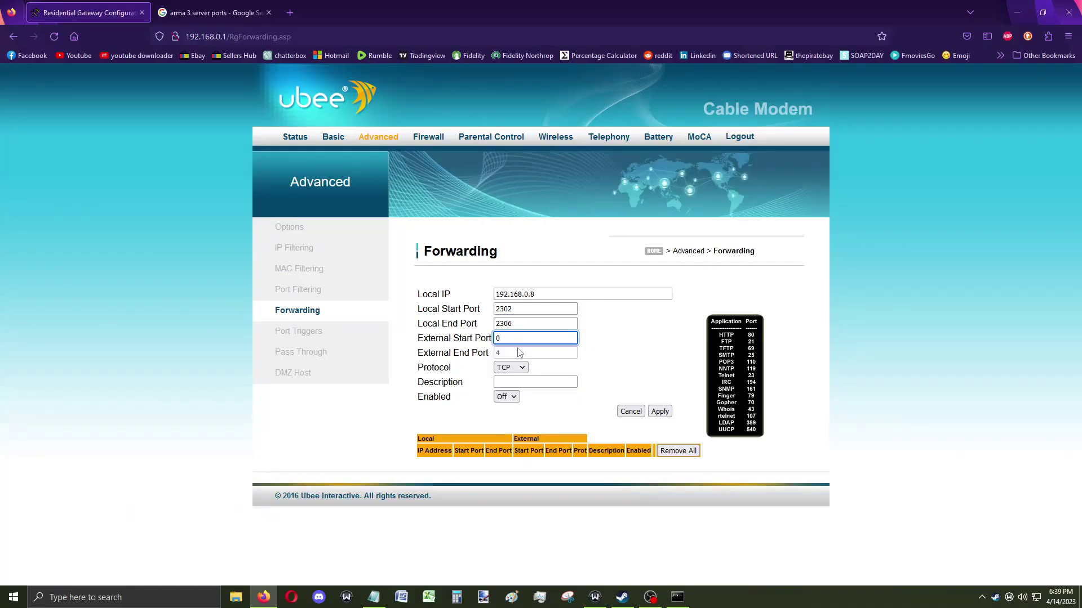
click(515, 368)
click(511, 413)
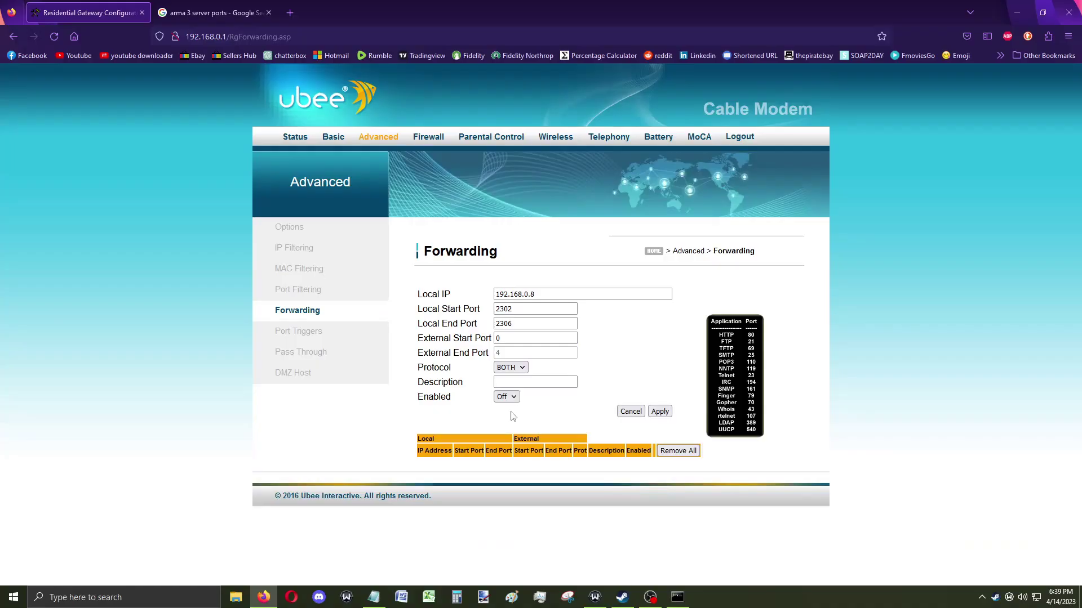
Describe the rule as 'arma 3 rippage', switch it On, and apply it.
click(531, 384)
text(arma 34)
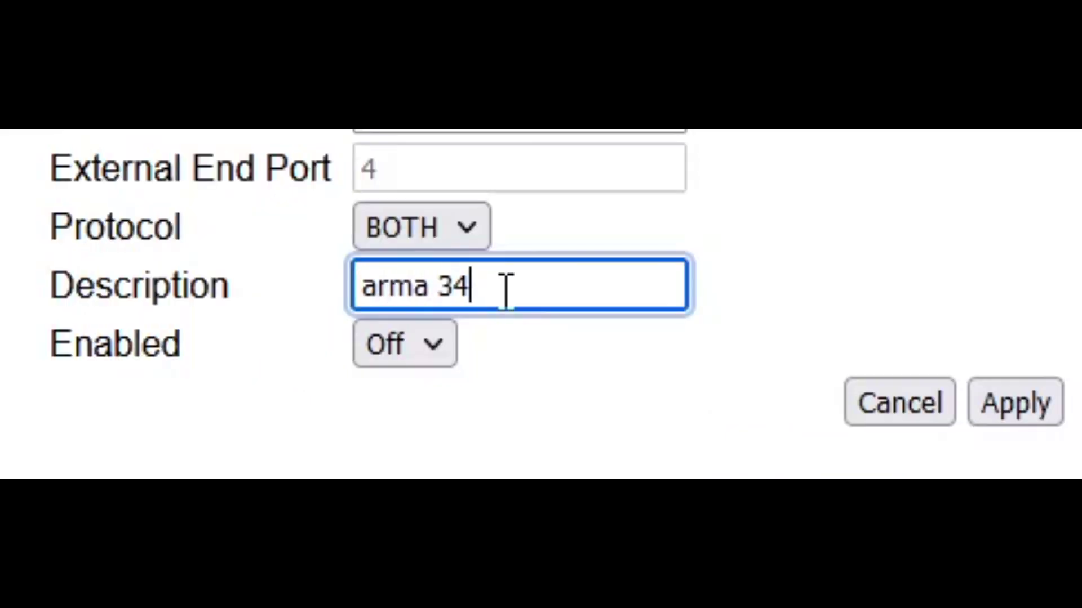
key(BackSpace)
text(rippage)
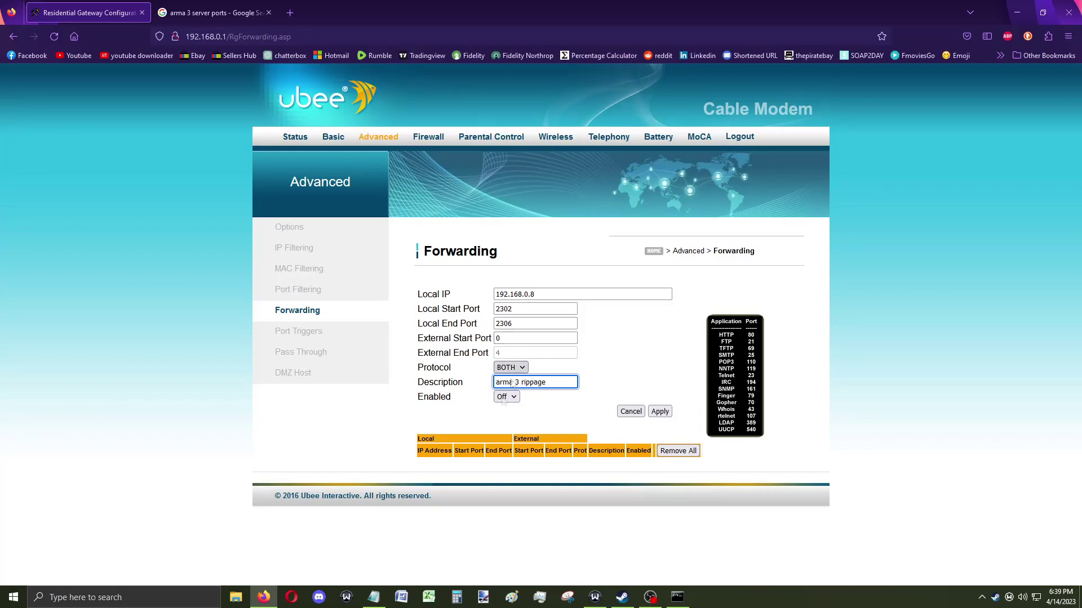
click(506, 397)
click(503, 426)
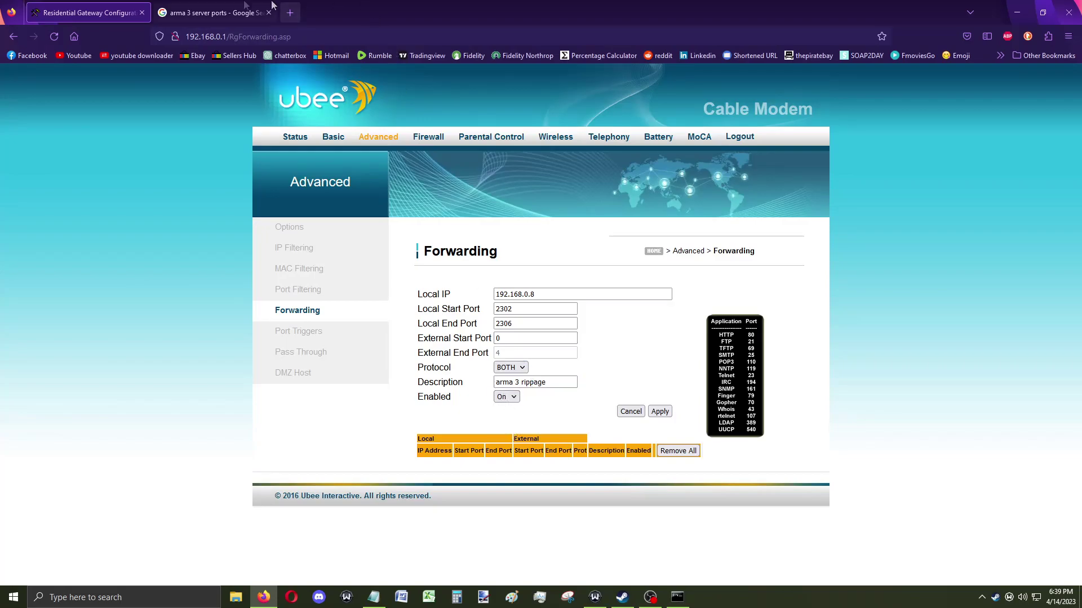
click(206, 7)
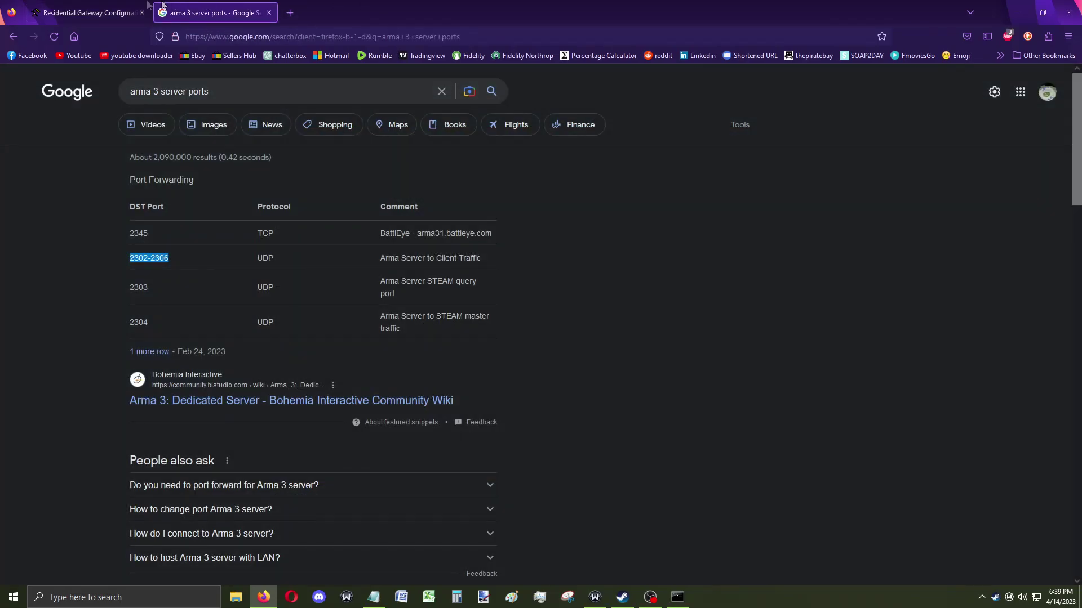
click(104, 8)
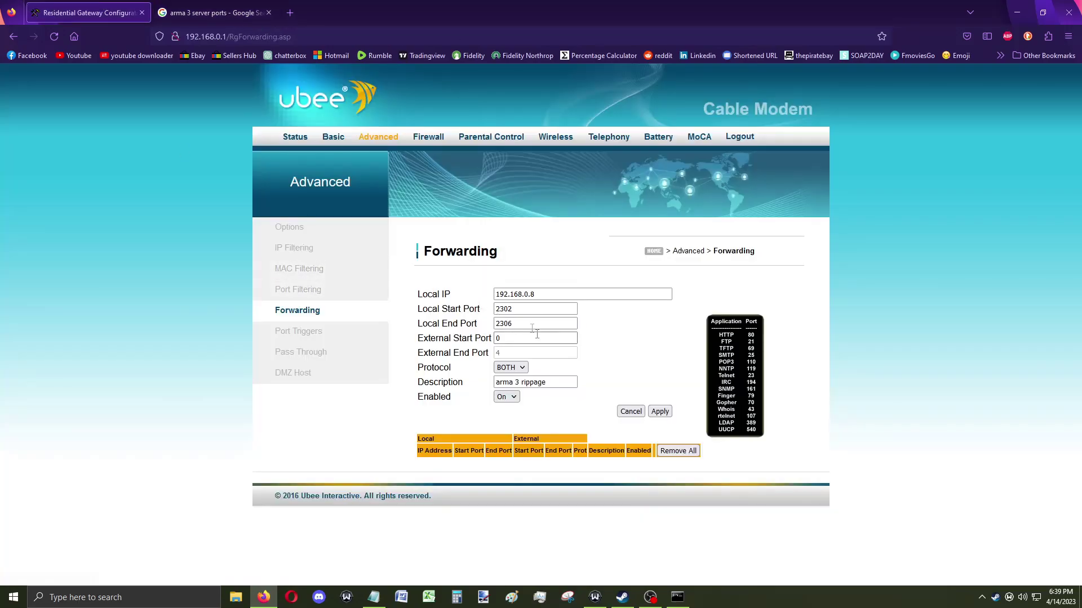
click(505, 328)
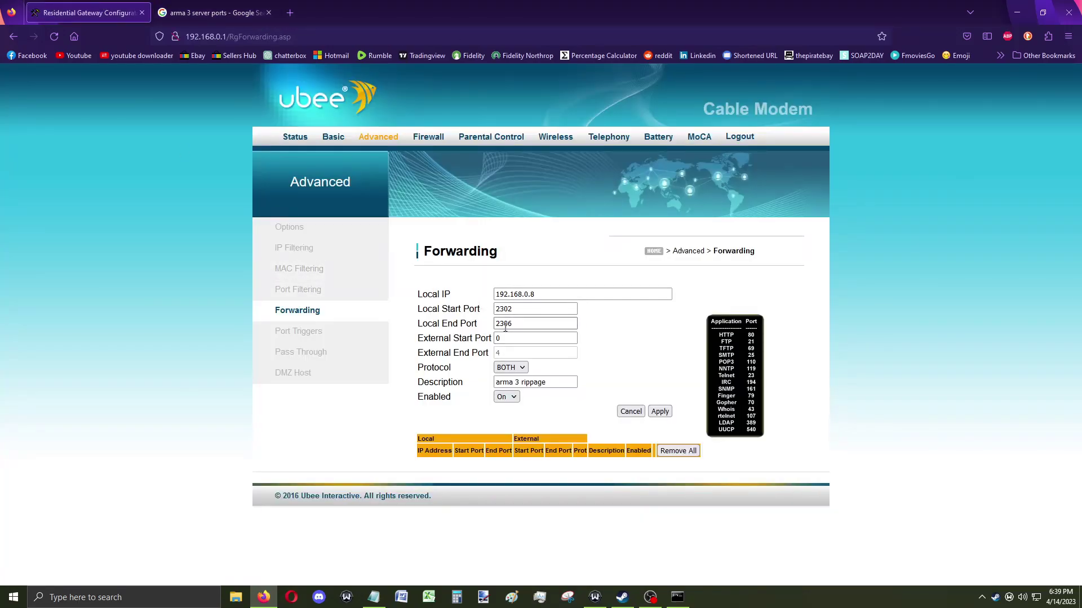
click(660, 413)
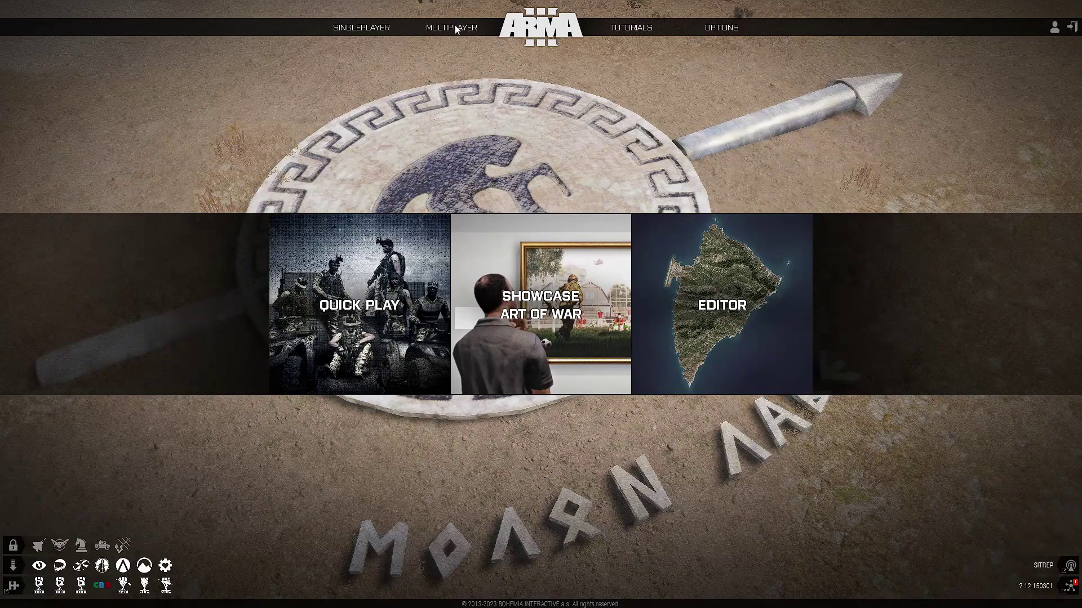
From the Arma 3 main menu, go to Multiplayer > Server Browser.
mouse_move(454, 28)
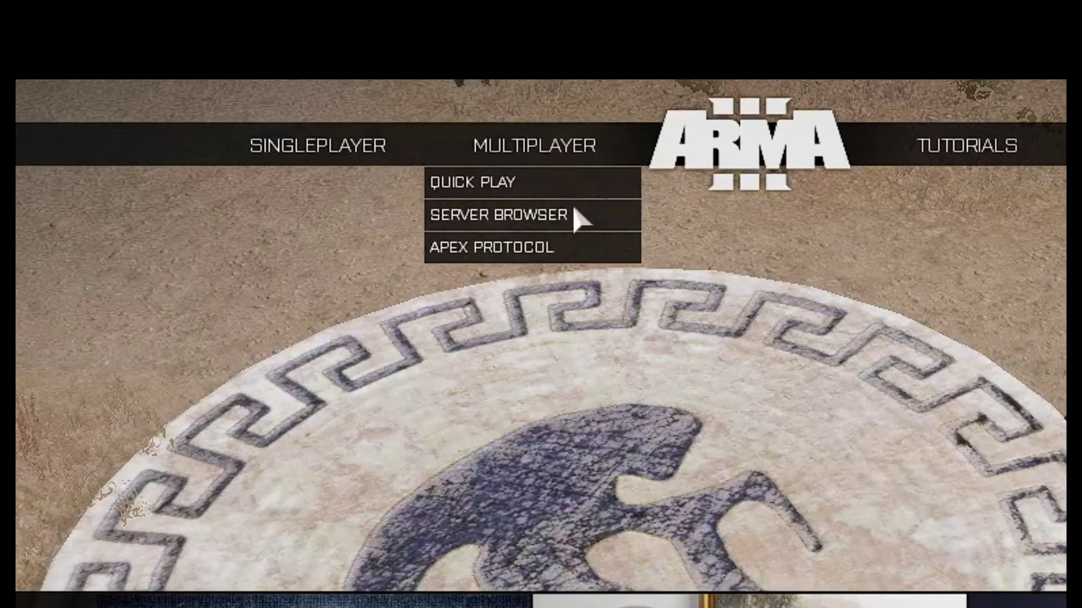
click(469, 56)
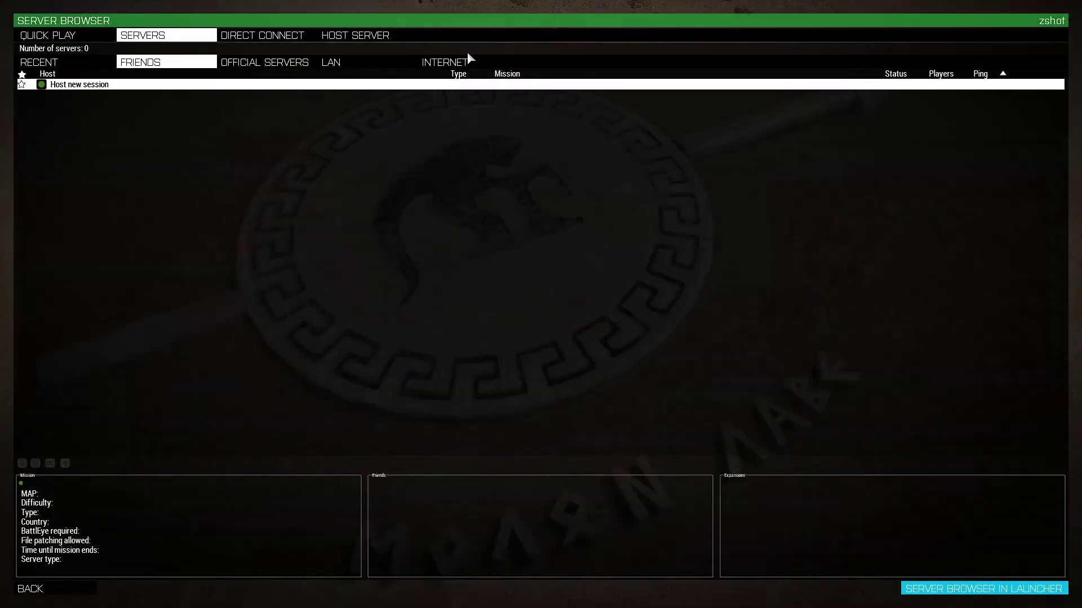
Name the new hosted server 'bonglugia rippage'.
click(374, 38)
drag(521, 237, 414, 233)
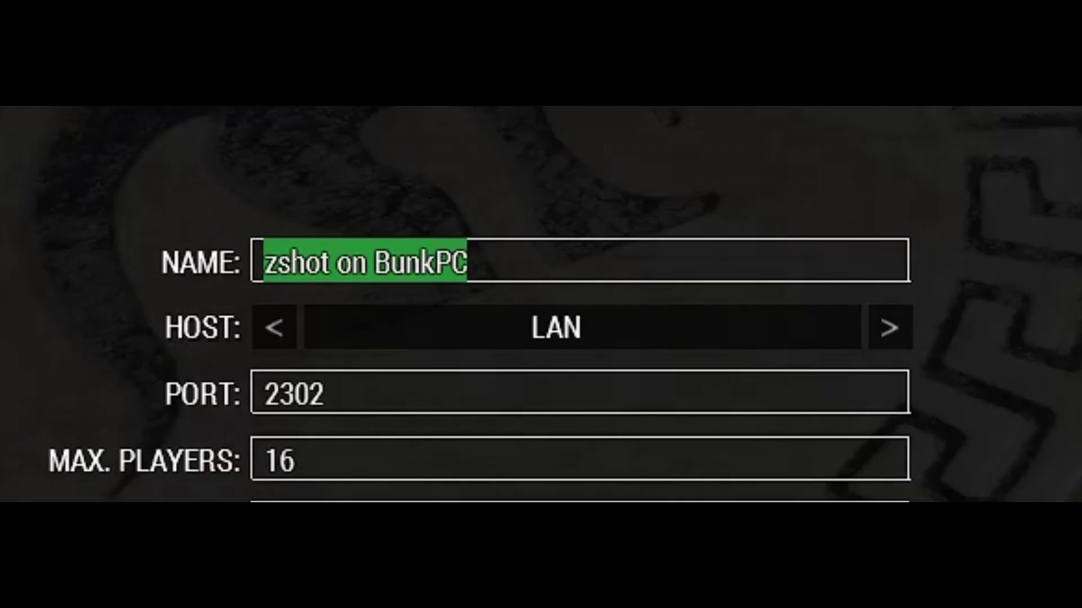
text(zach)
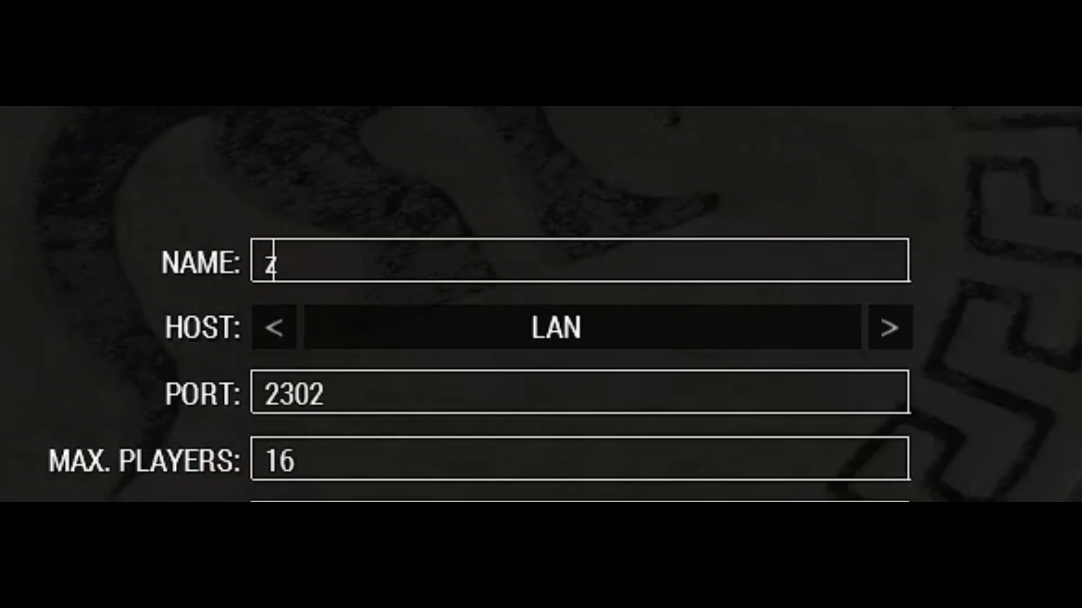
key(BackSpace)
key(BackSpace)
key(BackSpace)
key(BackSpace)
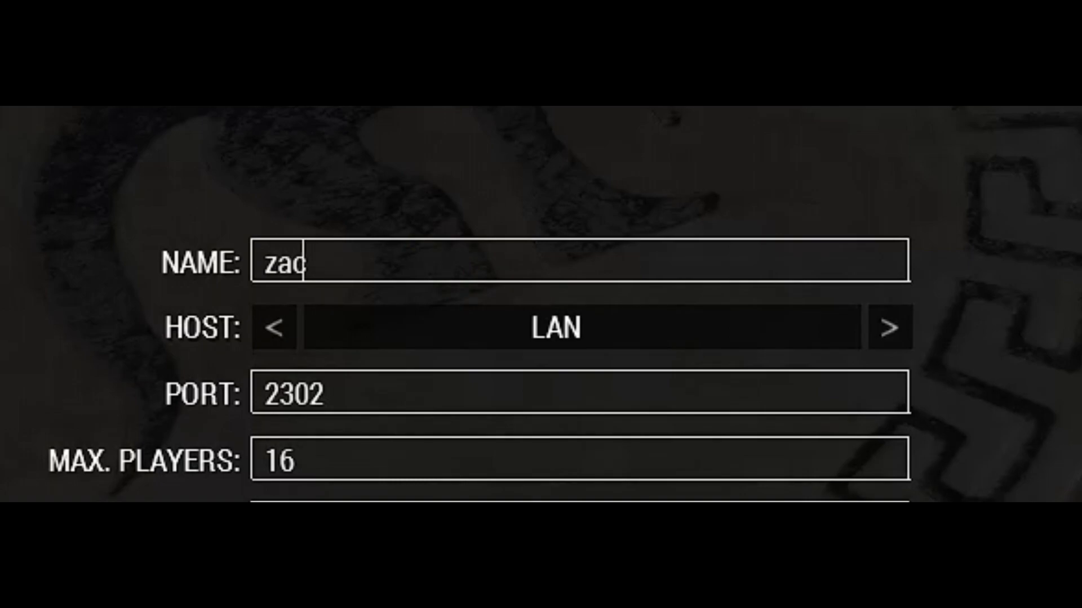
text(bongluch)
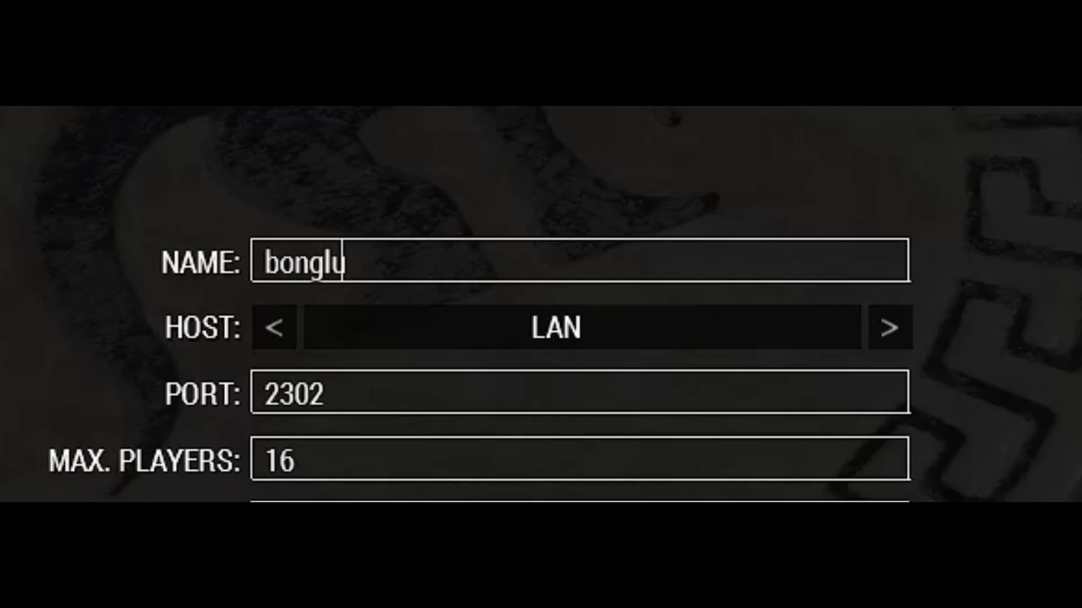
key(BackSpace)
key(BackSpace)
text(gia ri)
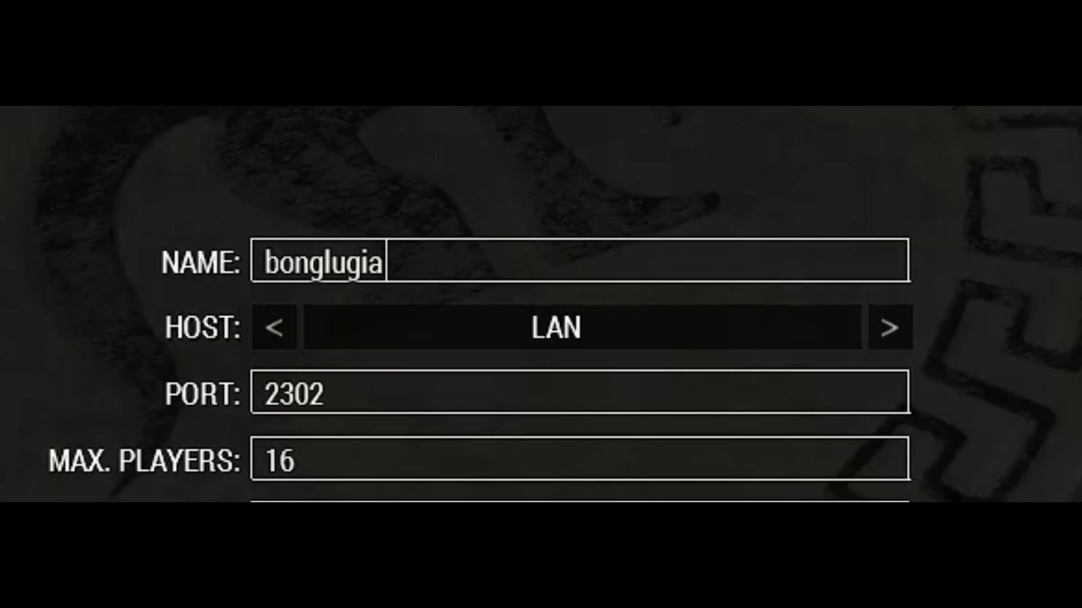
text(ppage)
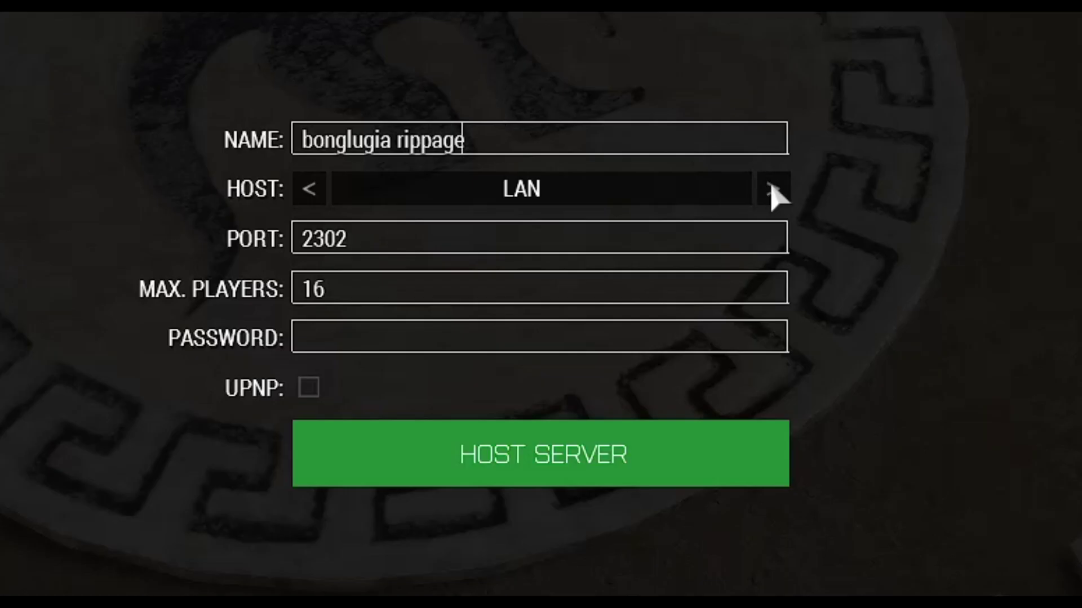
Host the server over the Internet with a password and UPnP enabled, and start it.
click(889, 327)
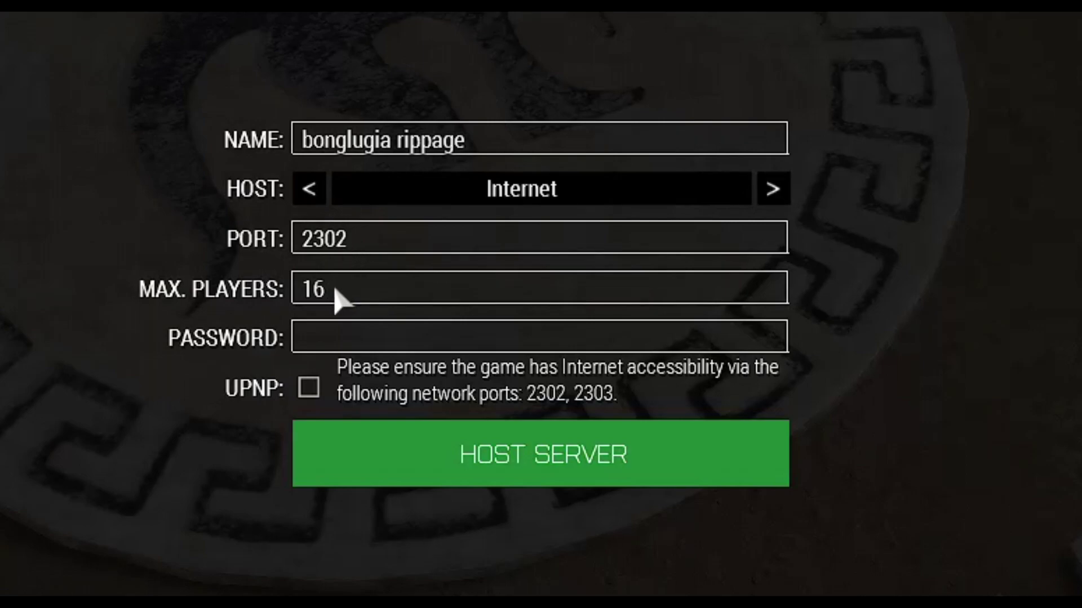
click(381, 341)
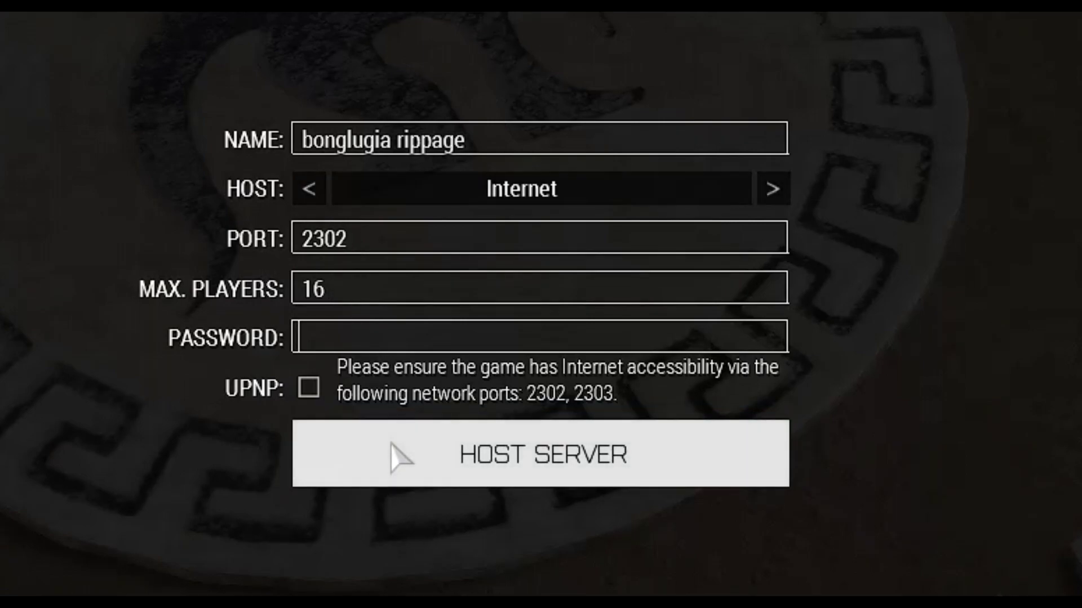
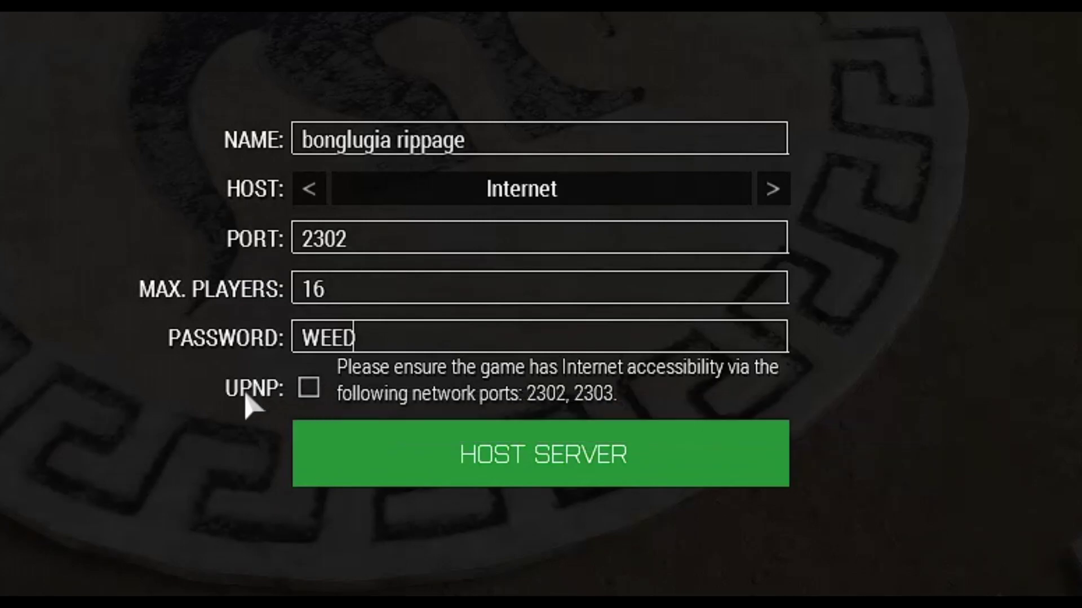
click(309, 388)
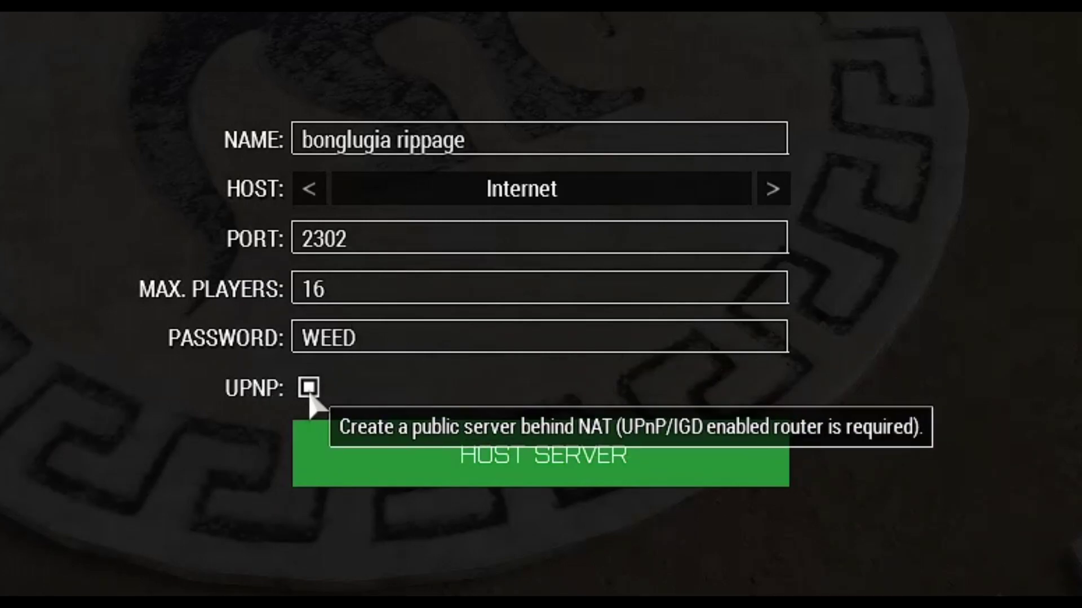
click(642, 474)
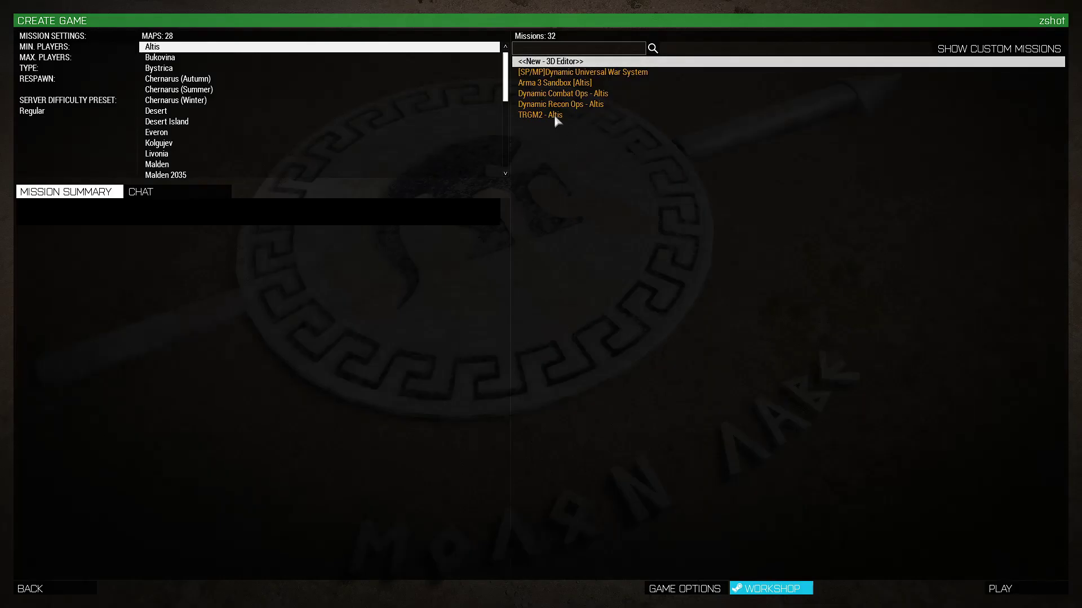
Choose the Zargabad map with the TRGM2 - Zargabad mission and confirm a restart.
click(556, 120)
scroll(199, 136, down, 3)
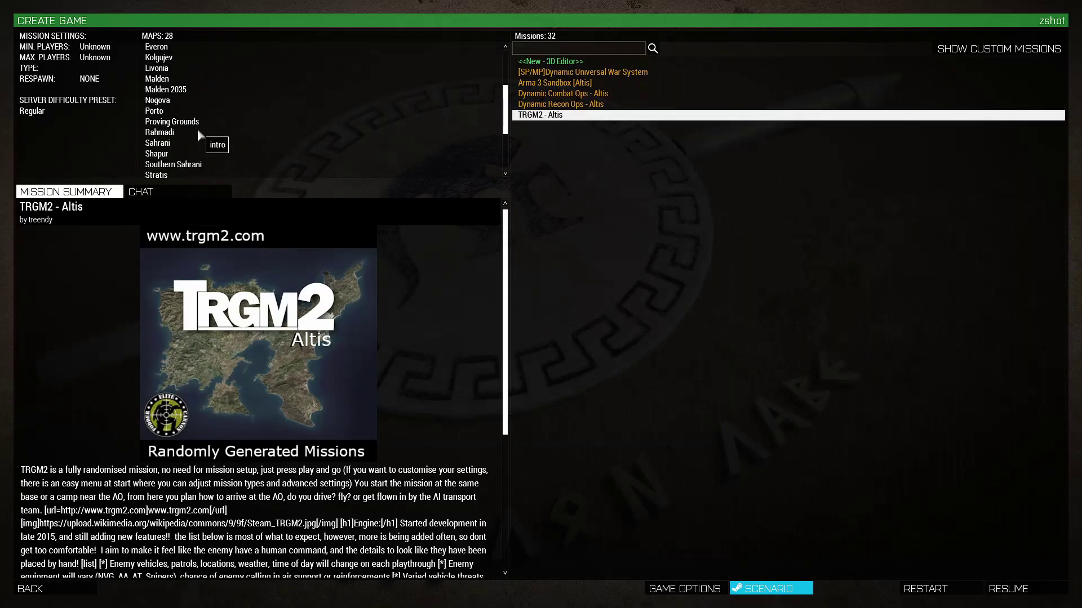
scroll(198, 135, down, 3)
click(237, 163)
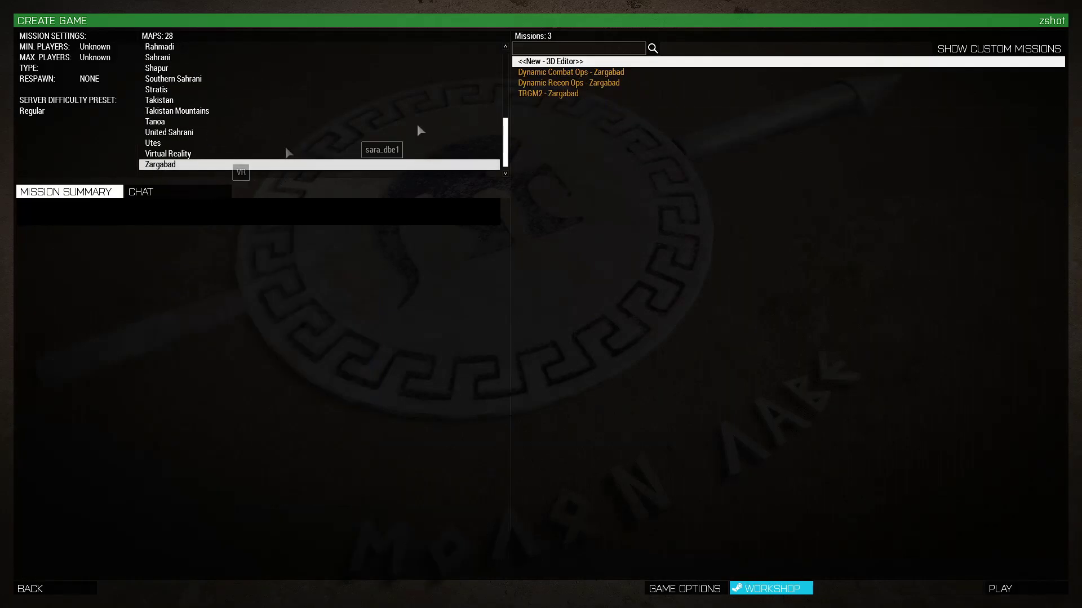
click(553, 93)
click(919, 589)
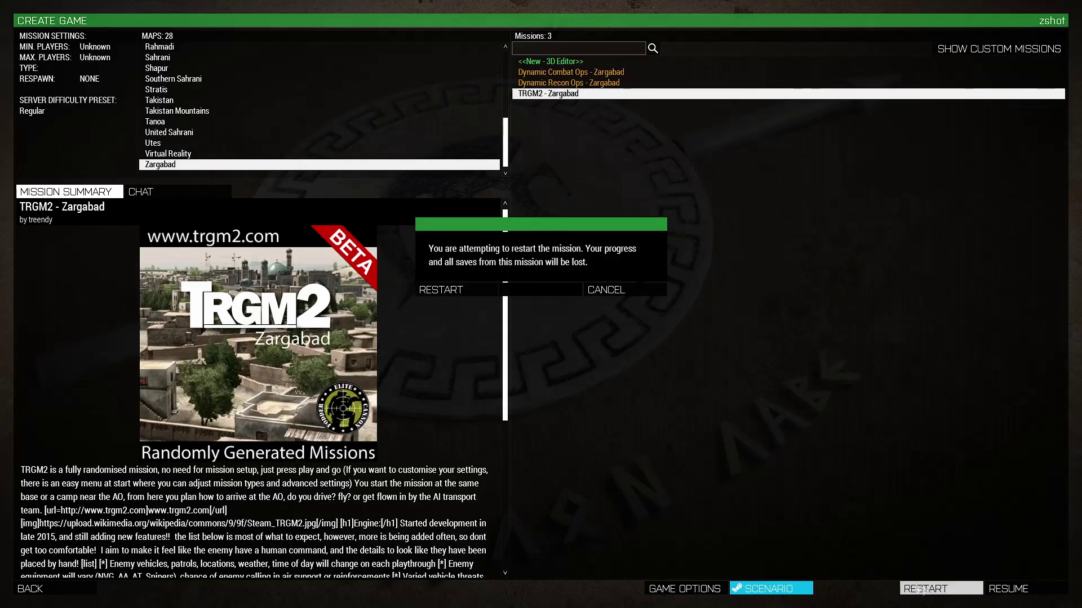
click(459, 290)
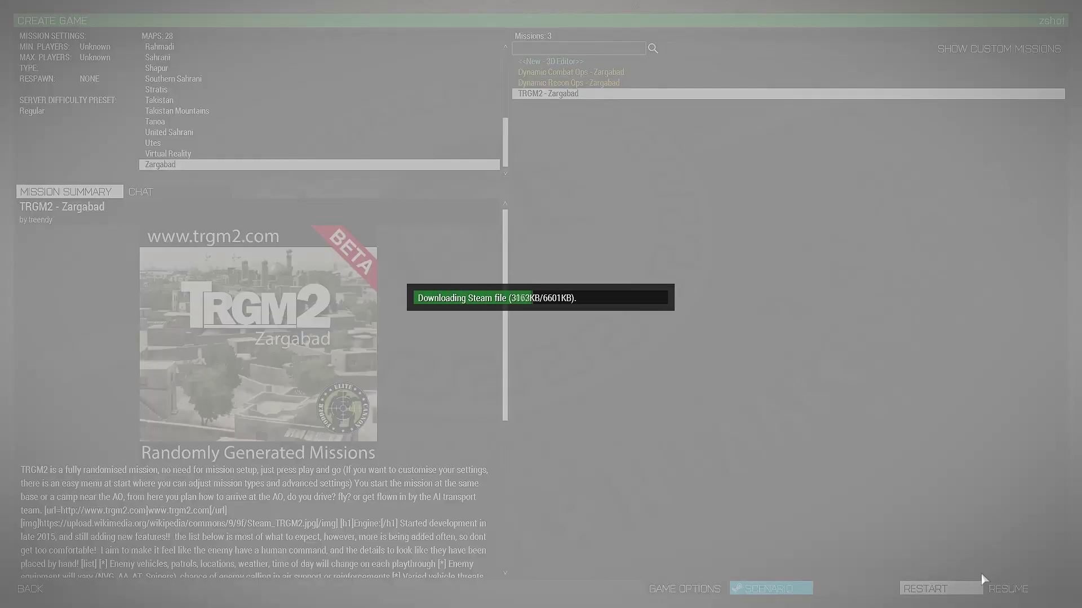